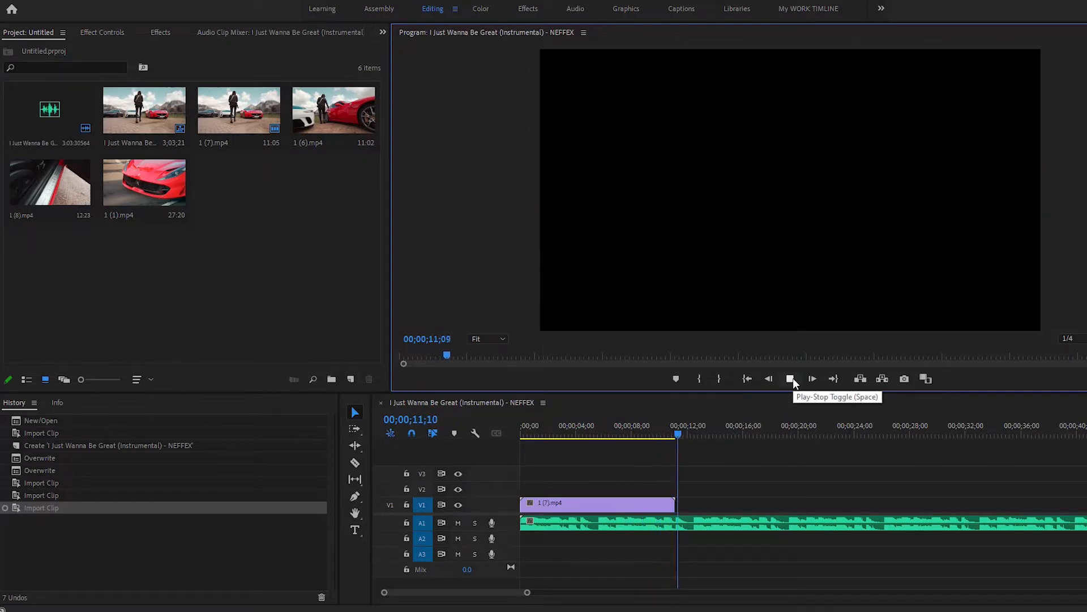
Stop playback at the sequence start and show the Time Remapping Speed keyframe line on the 1 (7).mp4 clip.
click(791, 379)
click(682, 433)
drag(682, 433, 483, 444)
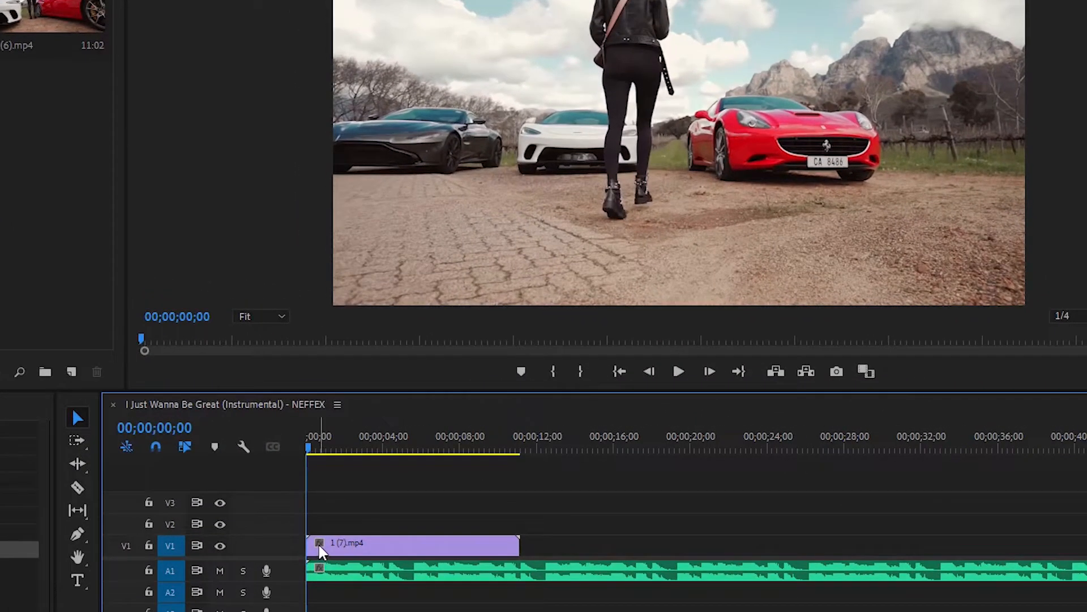
click(319, 543)
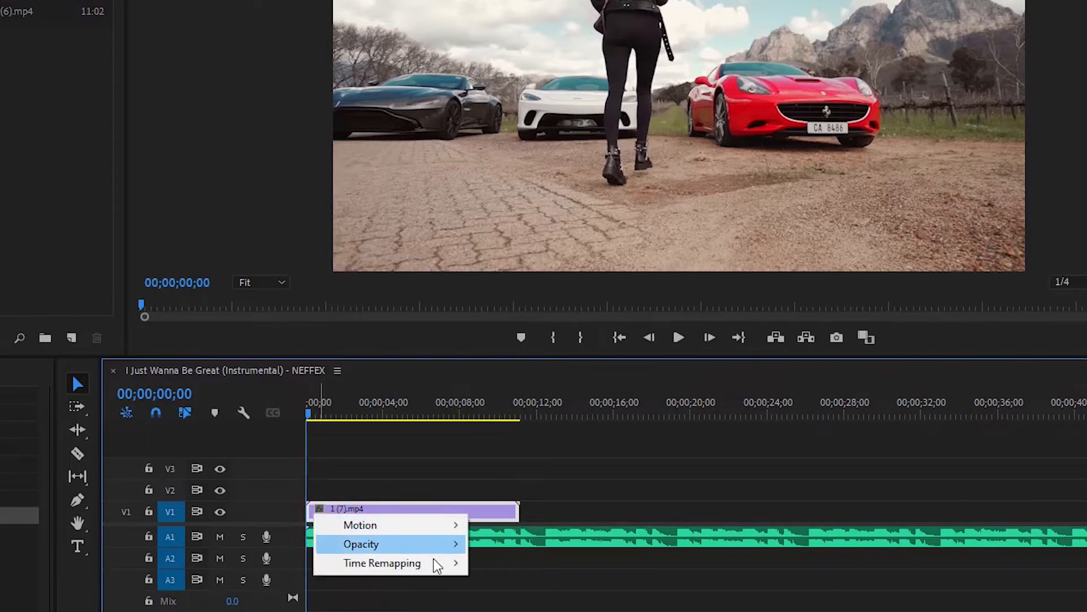
mouse_move(437, 564)
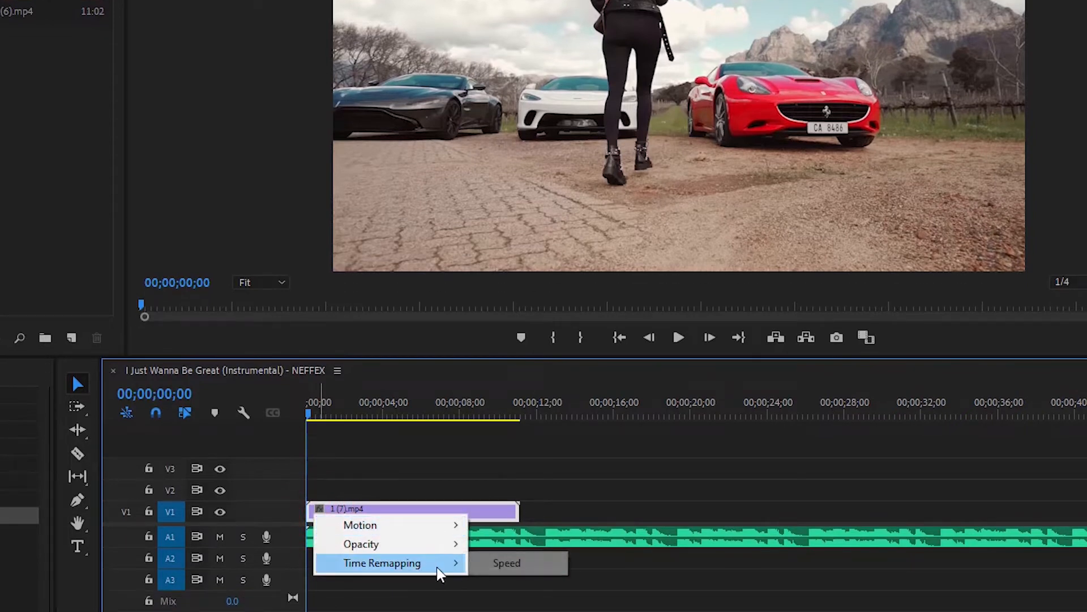
click(502, 565)
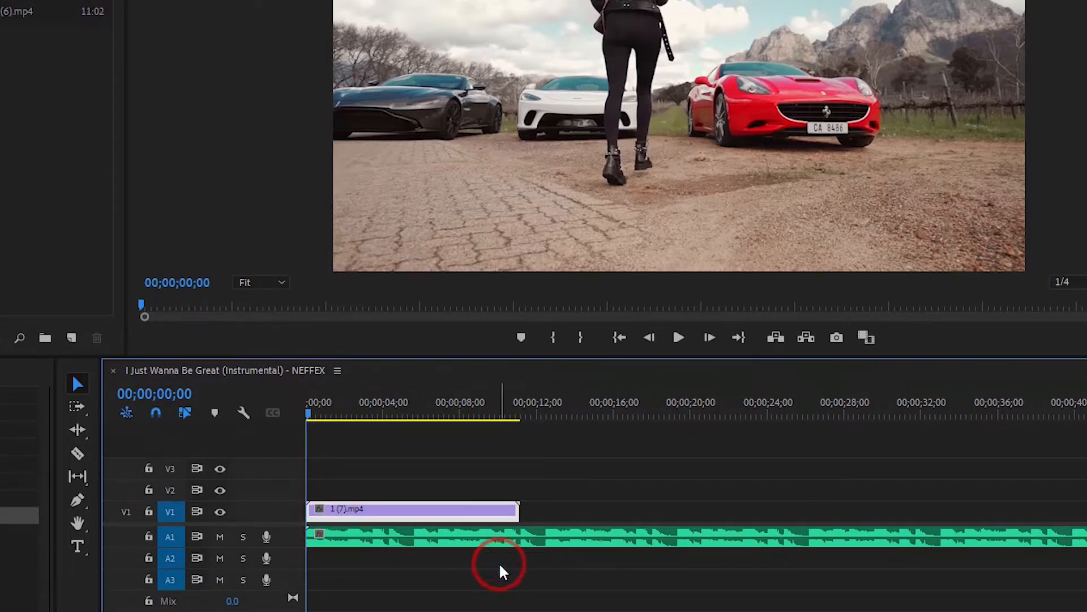
Expand video track V1 and enlarge the timeline scale so the speed line of 1 (7).mp4 can be edited.
double_click(288, 515)
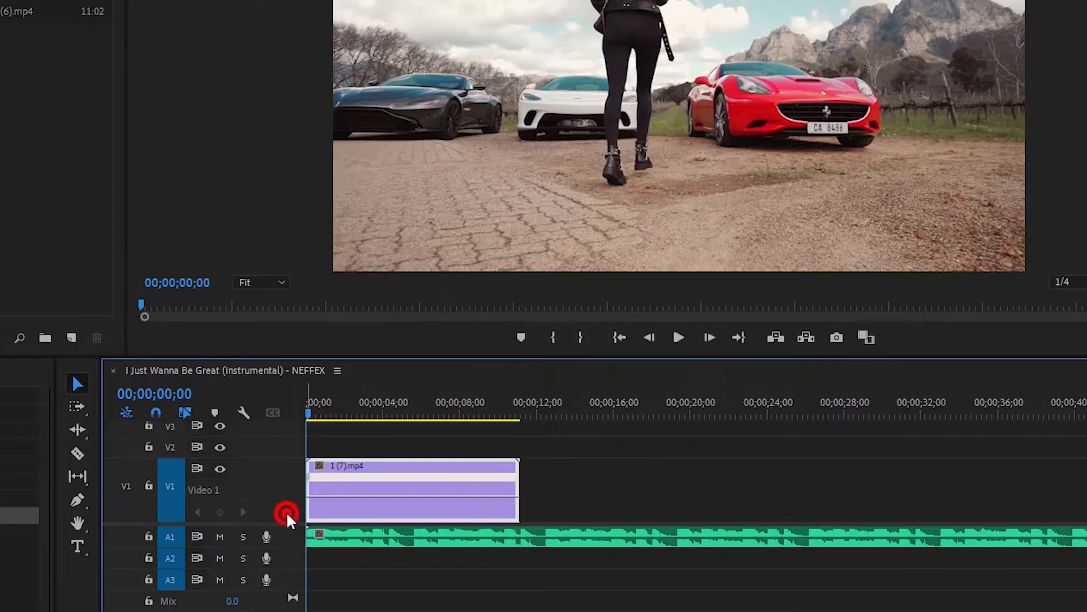
double_click(288, 515)
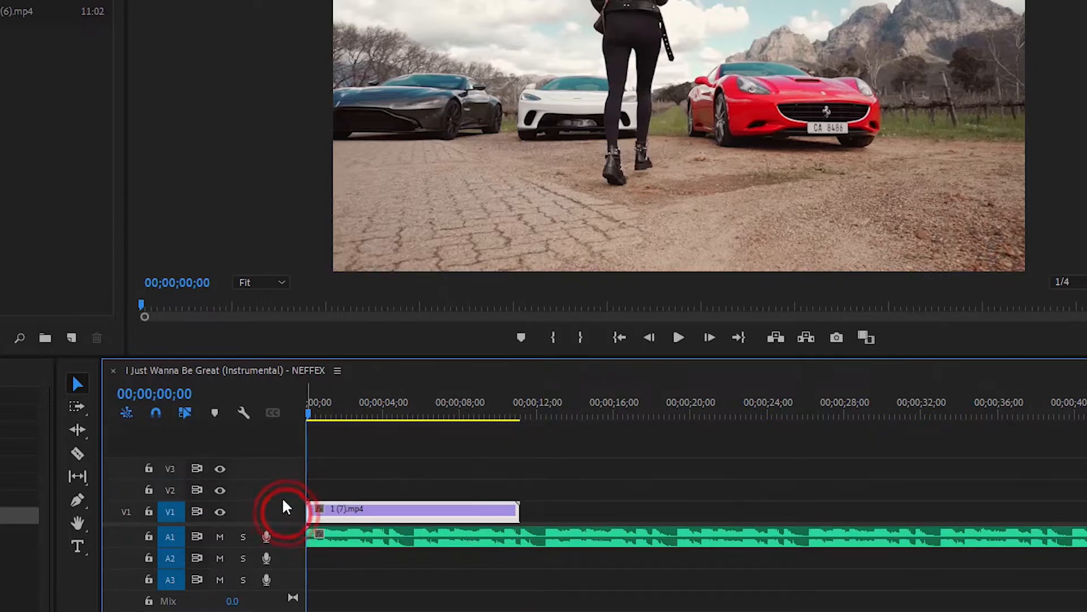
click(282, 502)
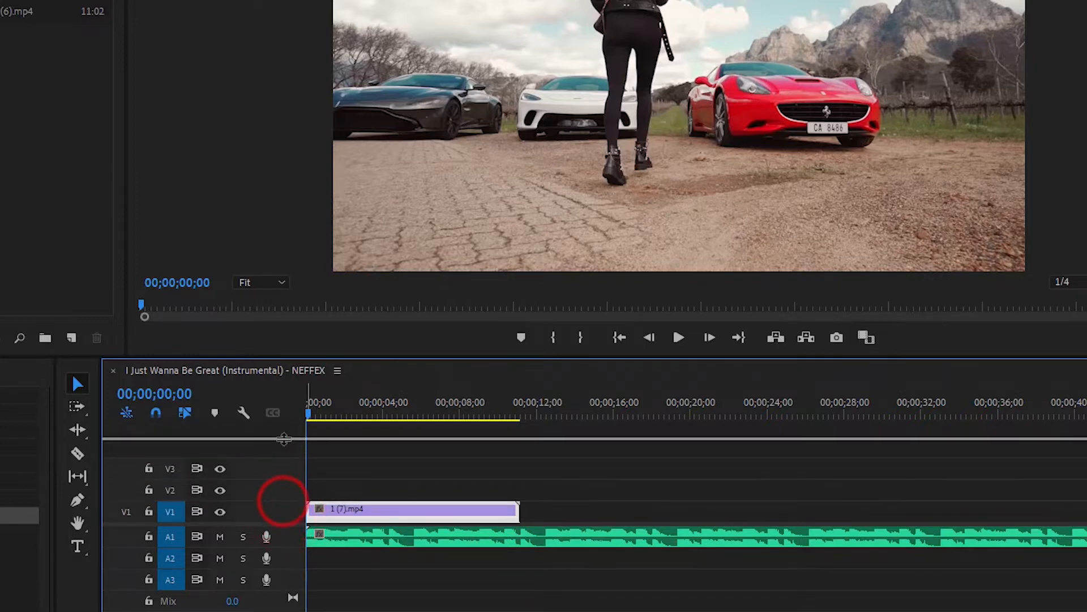
mouse_move(285, 456)
mouse_down()
mouse_move(284, 468)
mouse_move(284, 455)
mouse_up()
drag(315, 595, 214, 593)
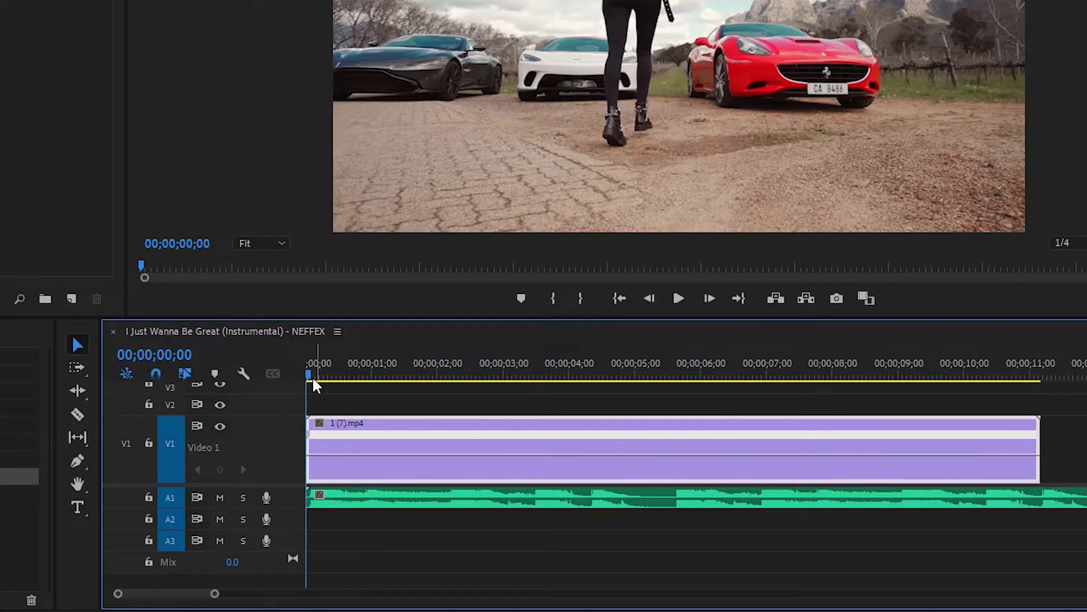
Add a speed keyframe to 1 (7).mp4 at 00;00;03;14 with the Pen tool.
drag(309, 381, 535, 376)
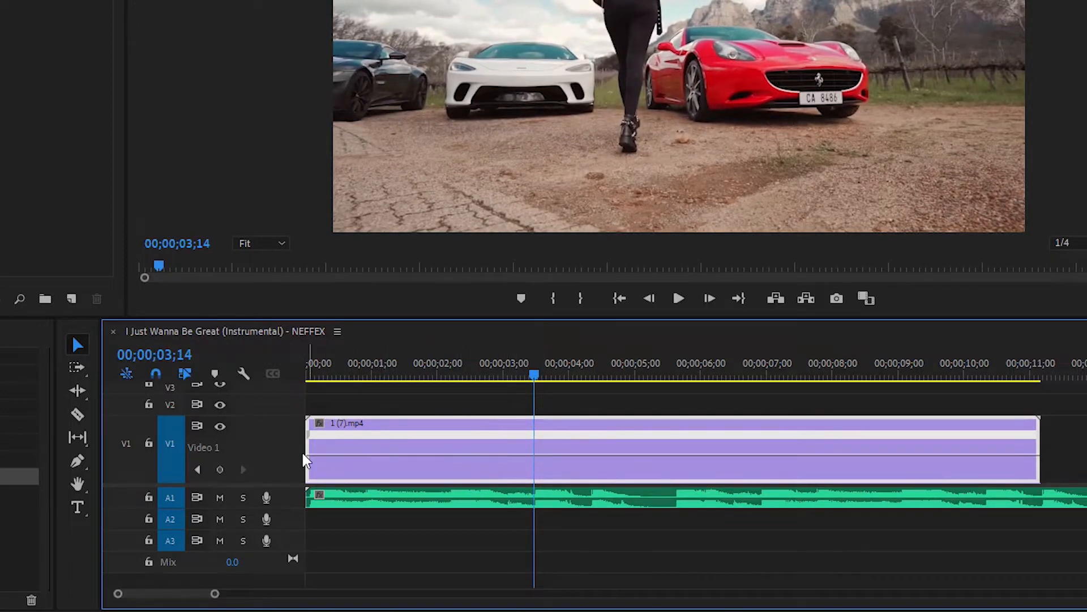
click(77, 460)
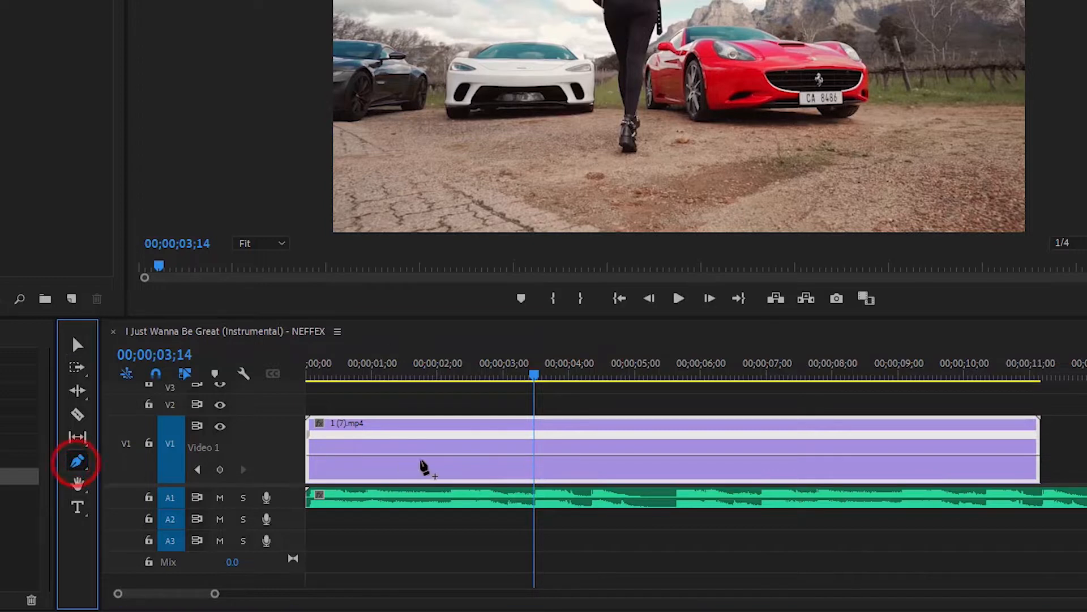
click(536, 453)
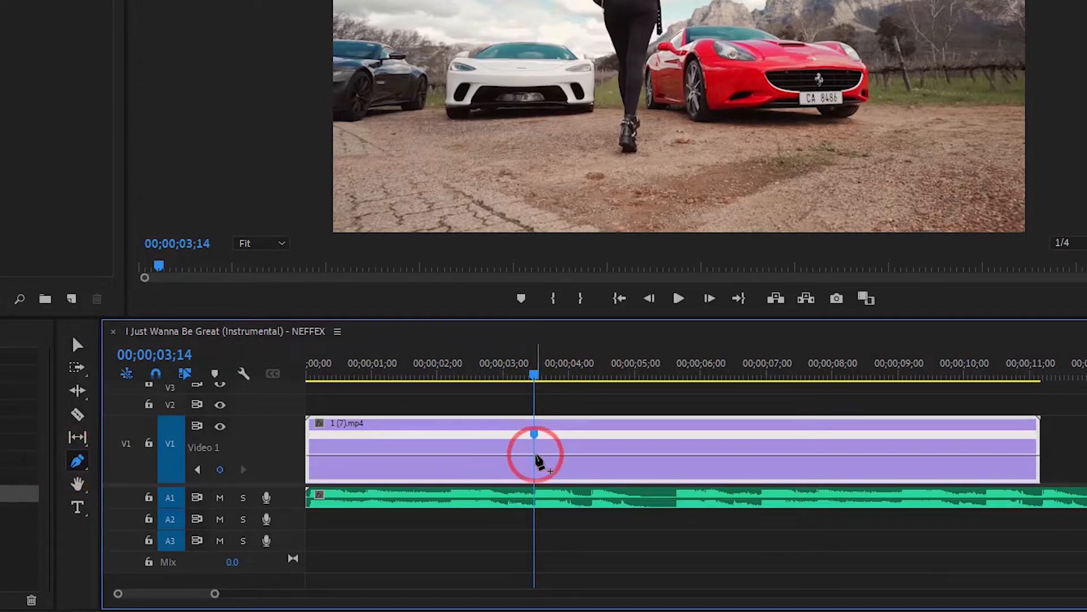
Raise the speed of the clip section before the keyframe to about 600%.
click(75, 346)
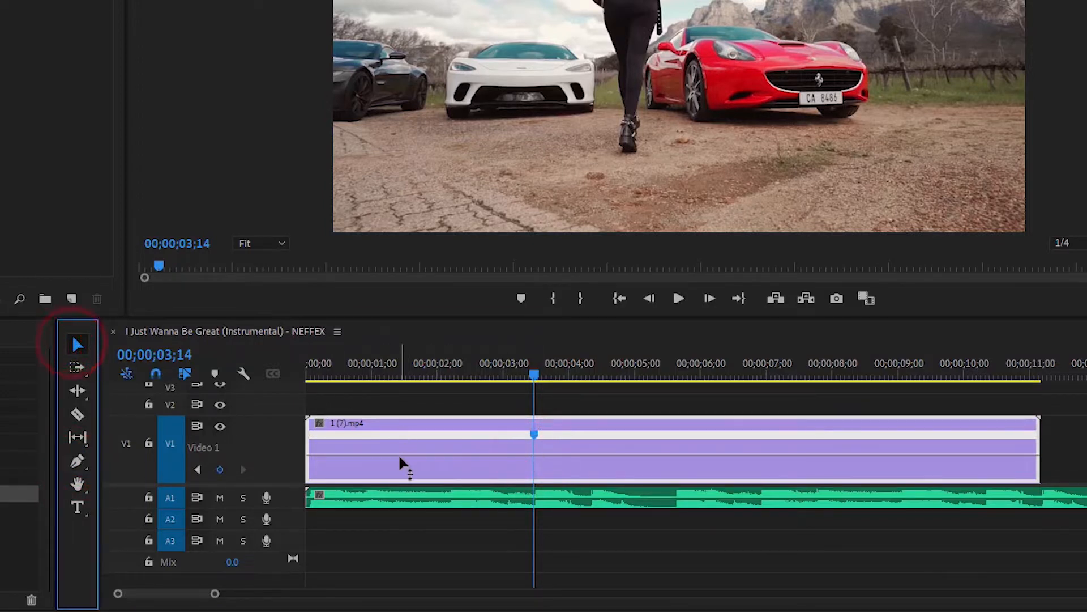
drag(399, 453, 400, 420)
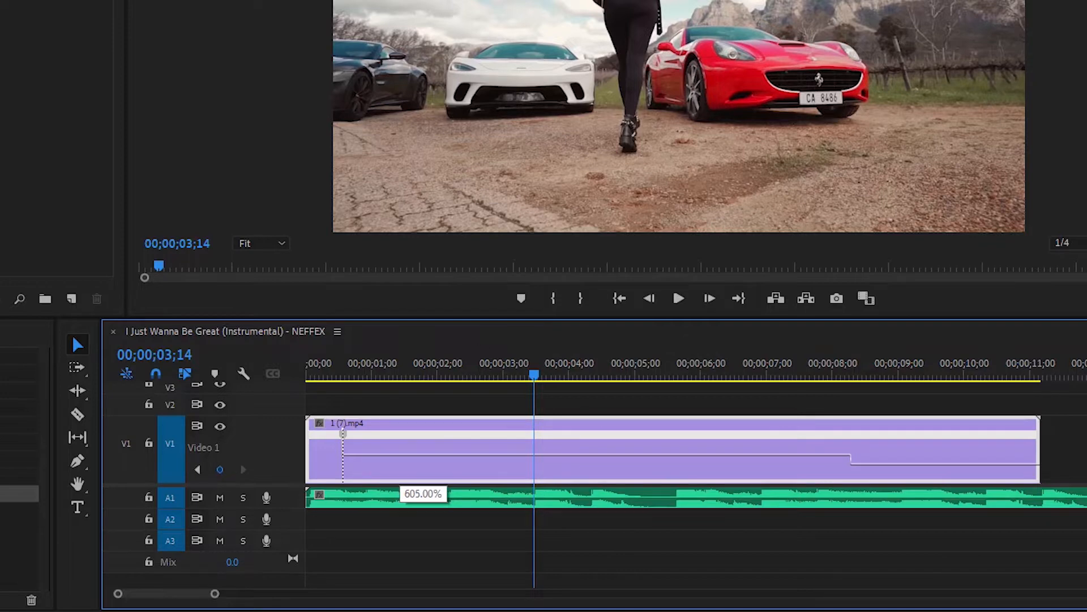
drag(408, 34, 407, 51)
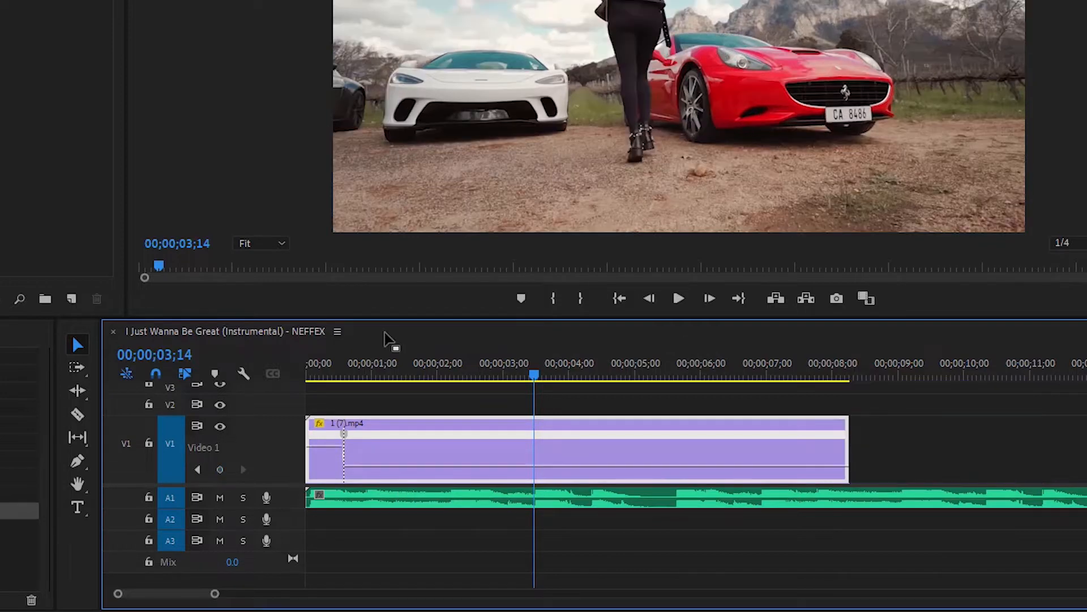
Play the sequence from the start twice to check the abrupt speed change in 1 (7).mp4.
drag(524, 373, 335, 416)
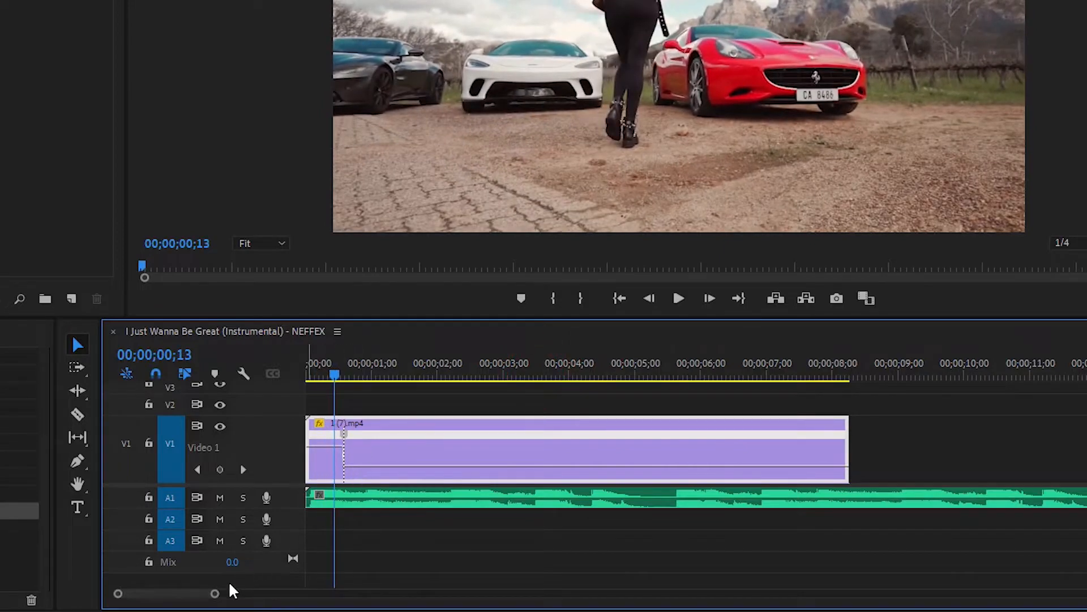
drag(214, 595, 194, 595)
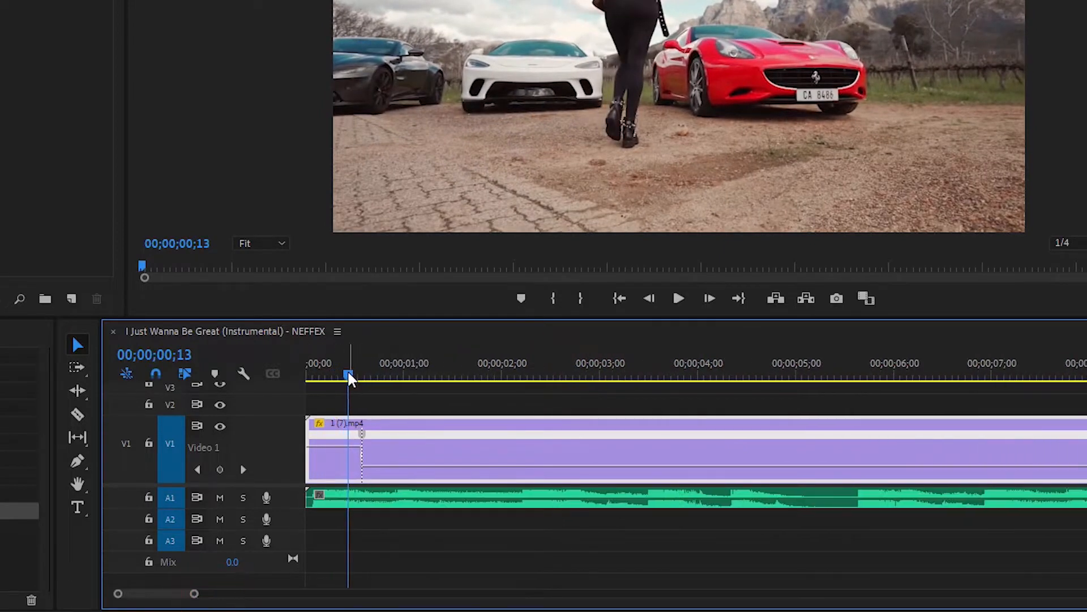
drag(350, 379, 309, 378)
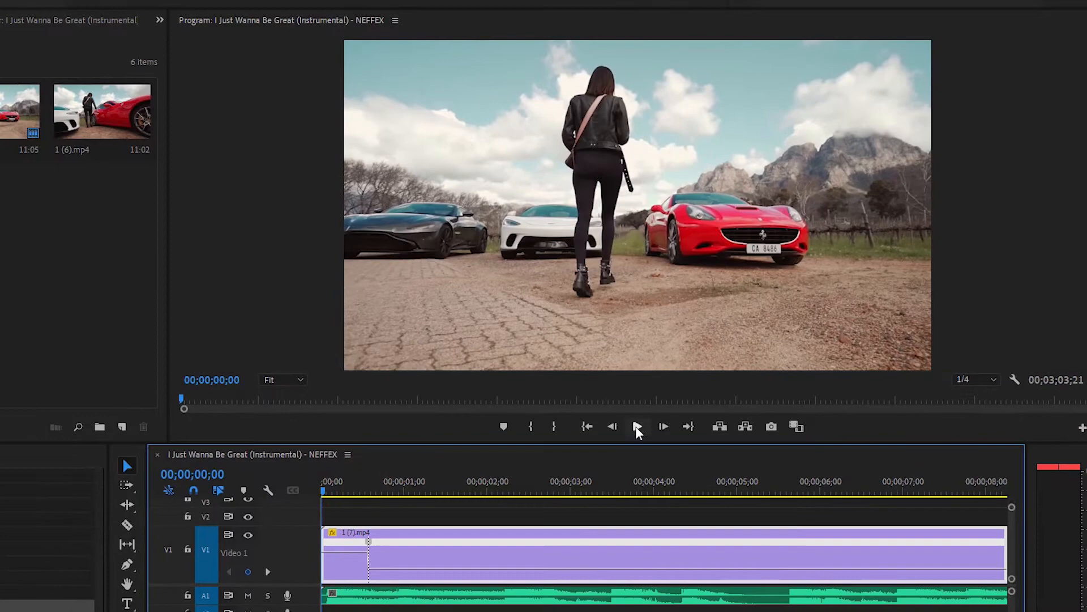
click(636, 425)
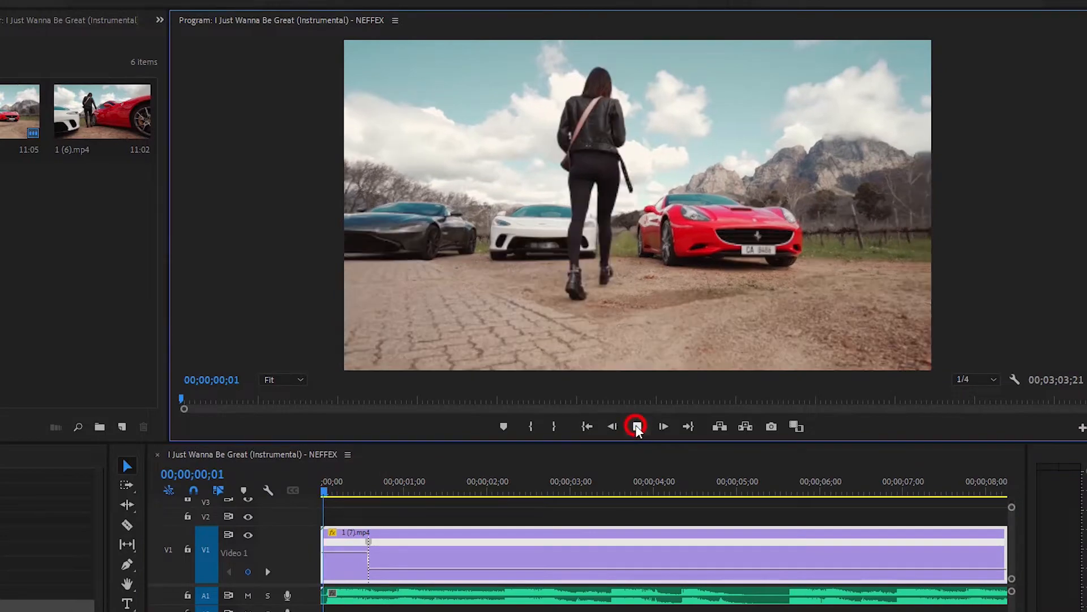
click(636, 426)
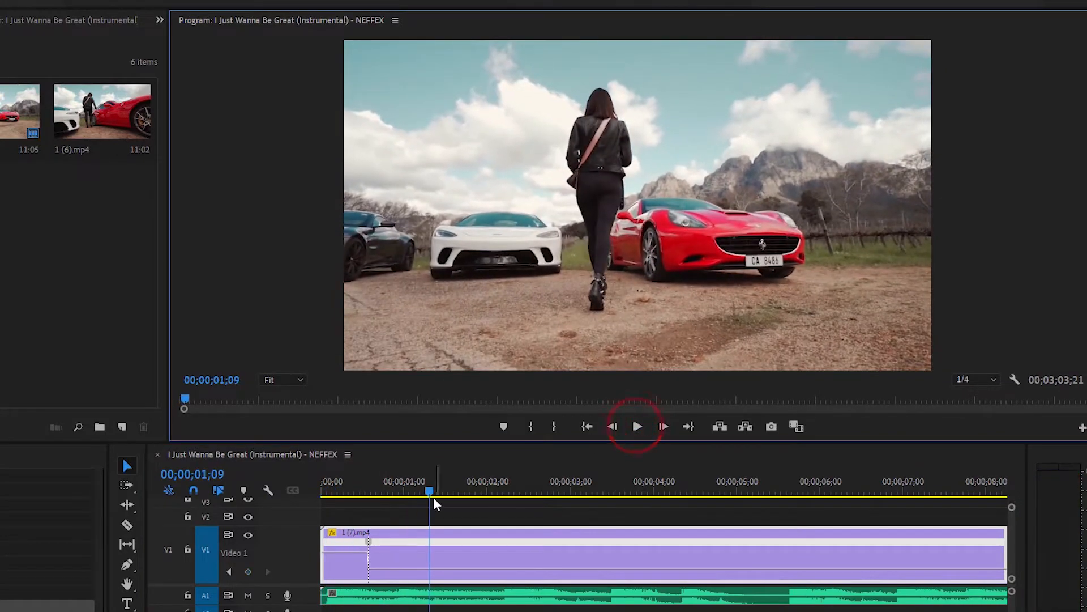
drag(426, 487, 278, 487)
click(637, 427)
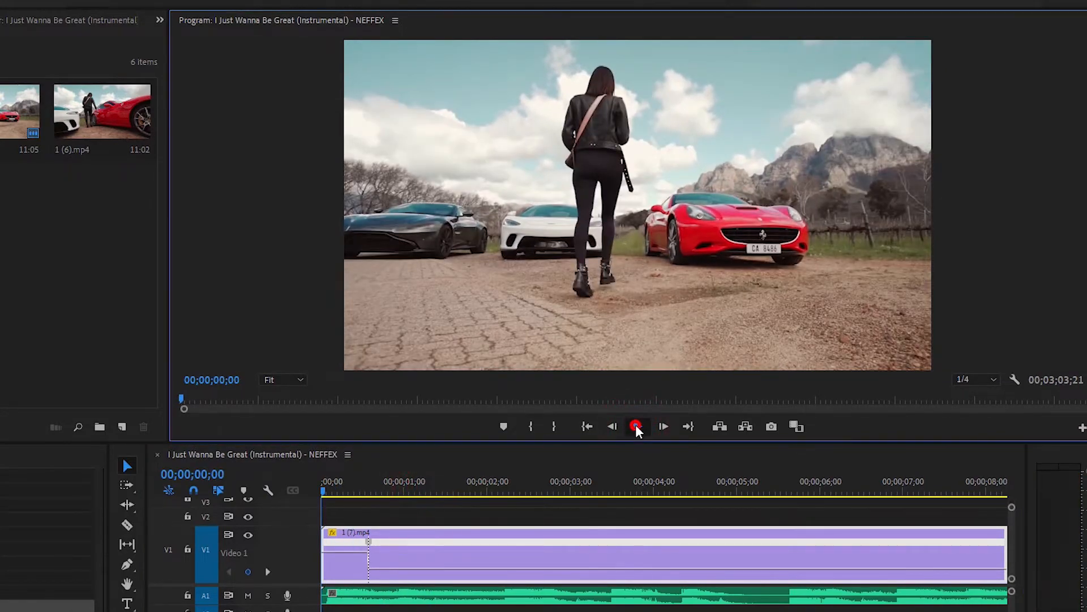
click(636, 426)
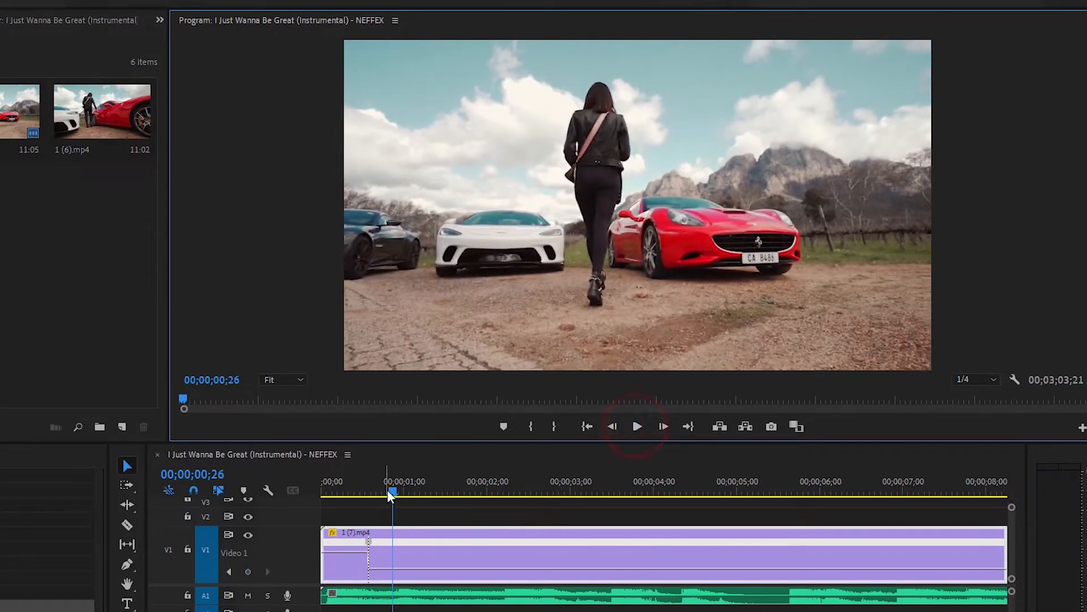
Split the clip's speed keyframe slightly apart to turn the abrupt speed change into a short gradual ramp.
drag(369, 542, 363, 521)
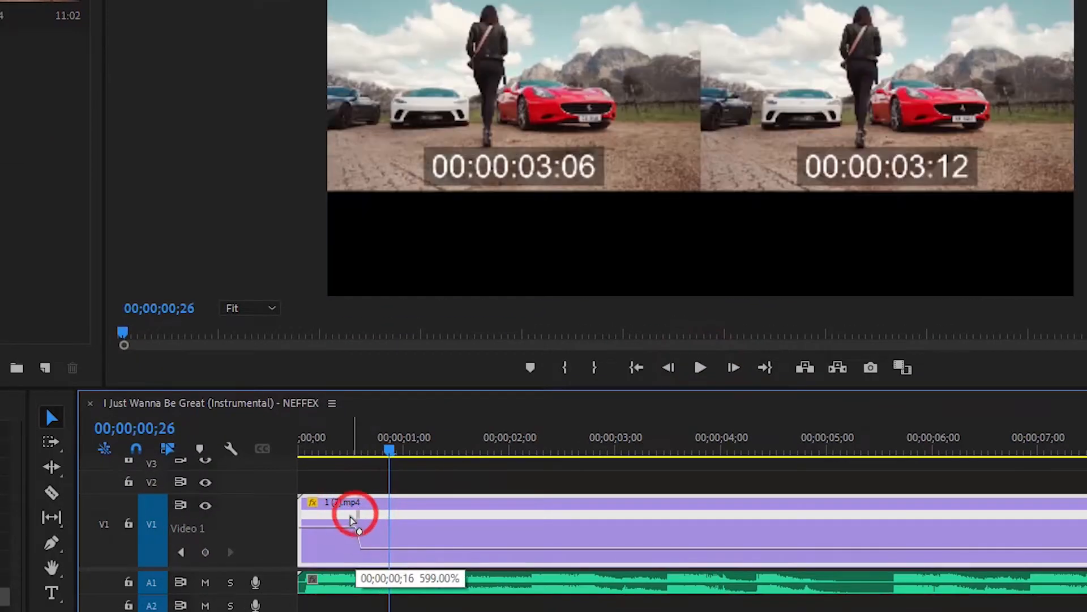
click(356, 512)
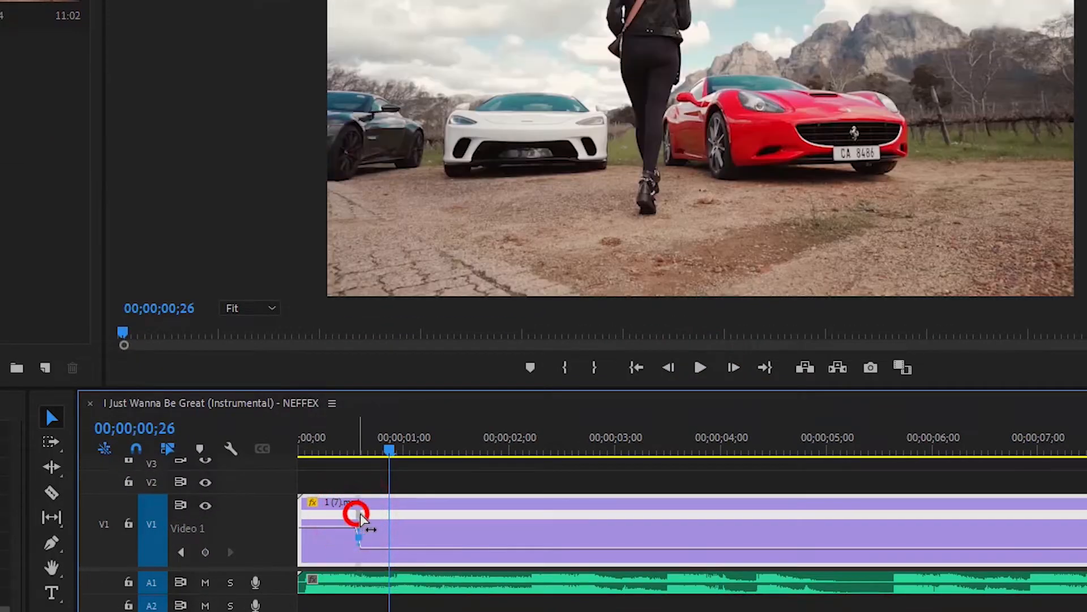
click(358, 547)
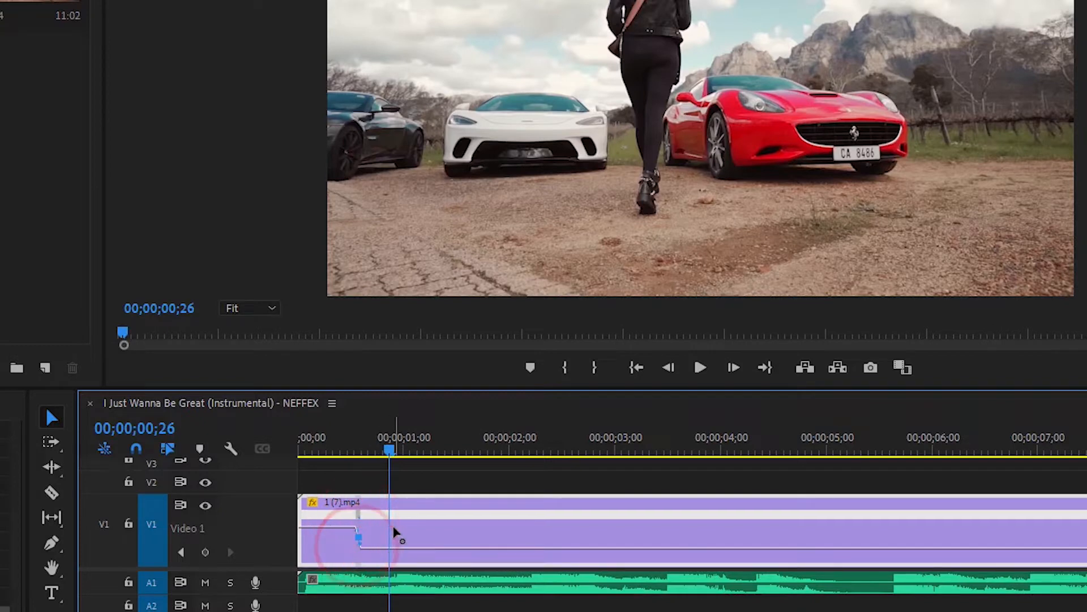
Play the sequence from the start twice to review the smoothed speed ramp.
drag(391, 450, 272, 456)
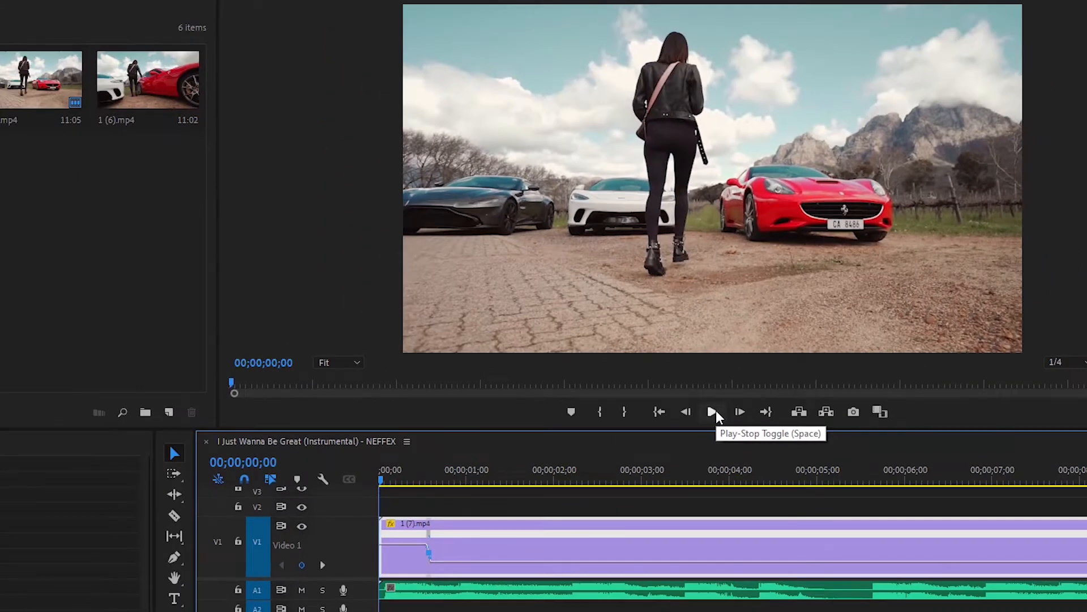
click(716, 411)
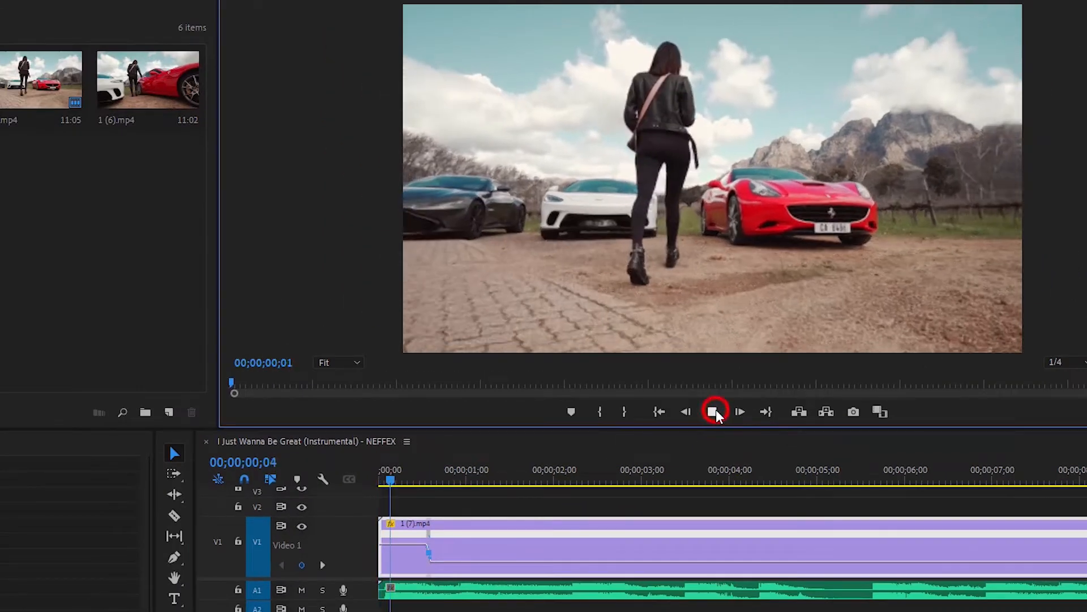
click(716, 411)
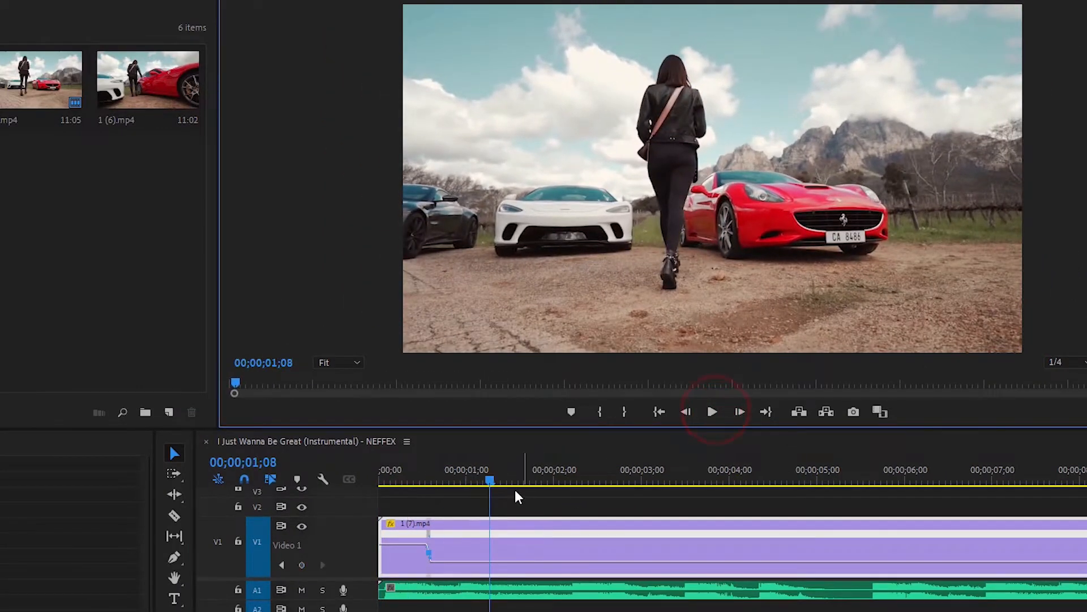
drag(477, 484, 338, 483)
click(716, 411)
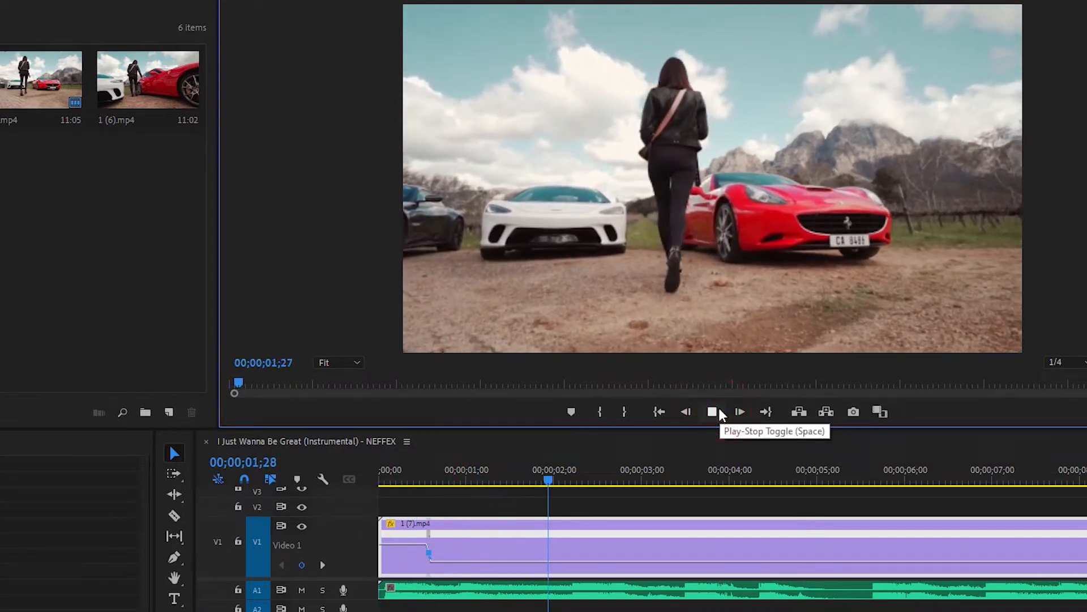
click(715, 412)
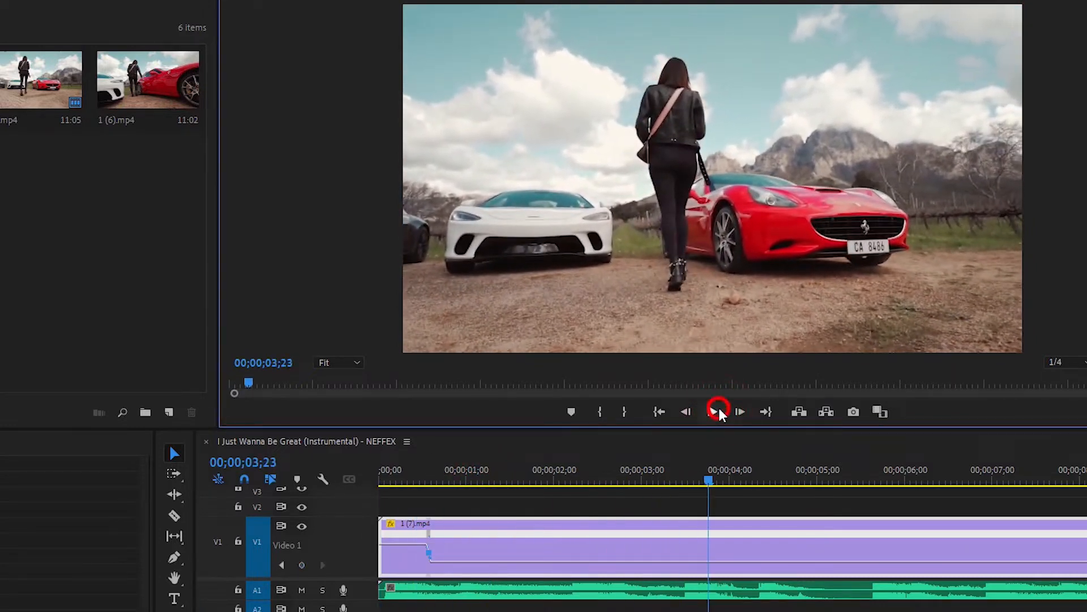
Expand the music waveform on A1 and add speed keyframes to 1 (7).mp4 at 00;00;03;15 and just before 00;00;05;00.
double_click(363, 592)
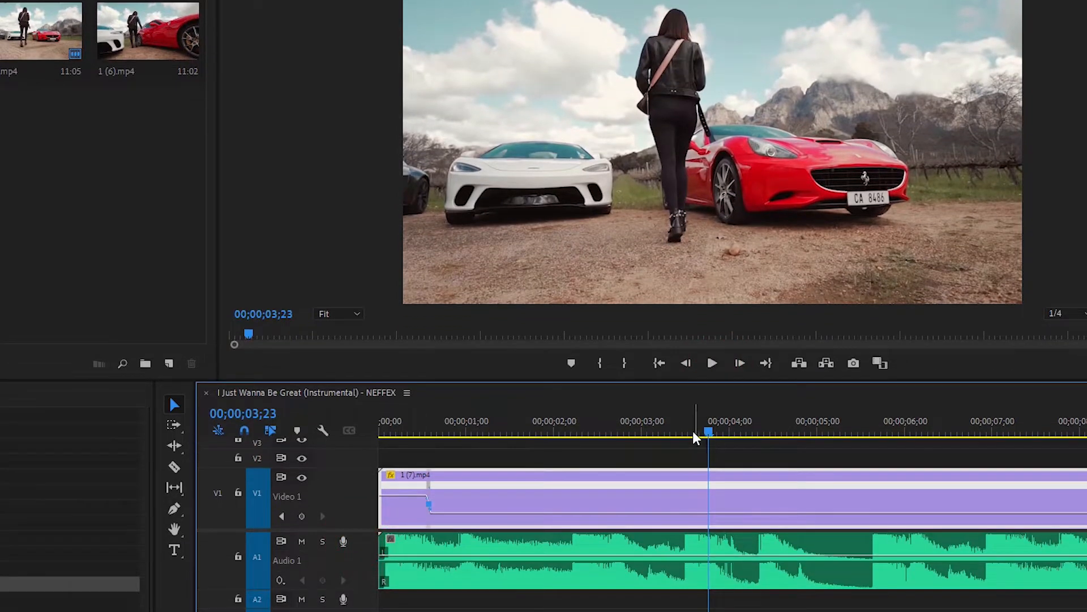
drag(692, 431, 686, 433)
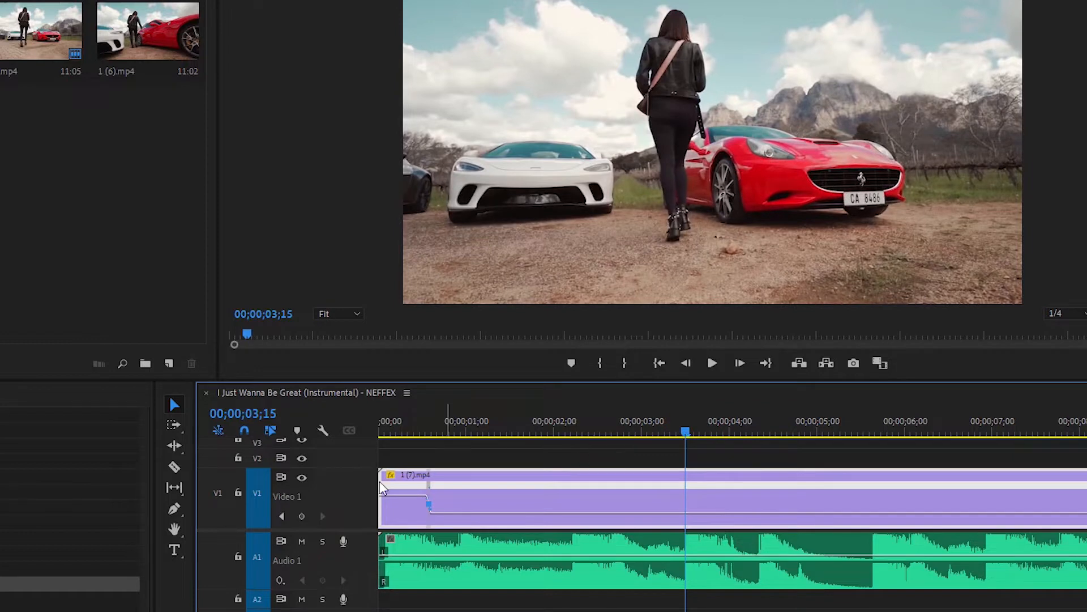
click(174, 509)
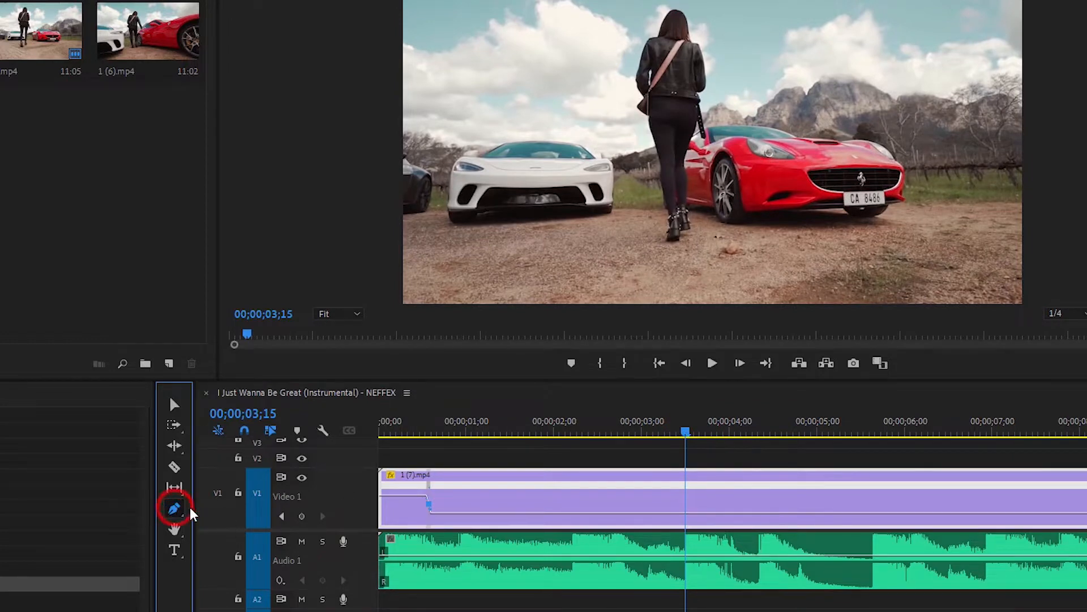
click(686, 513)
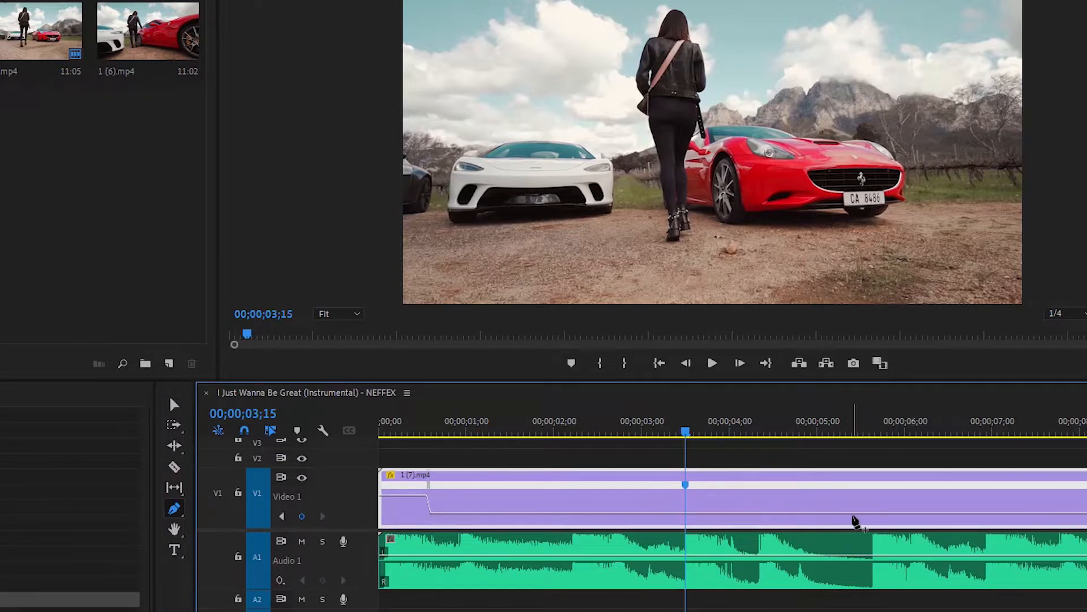
click(813, 514)
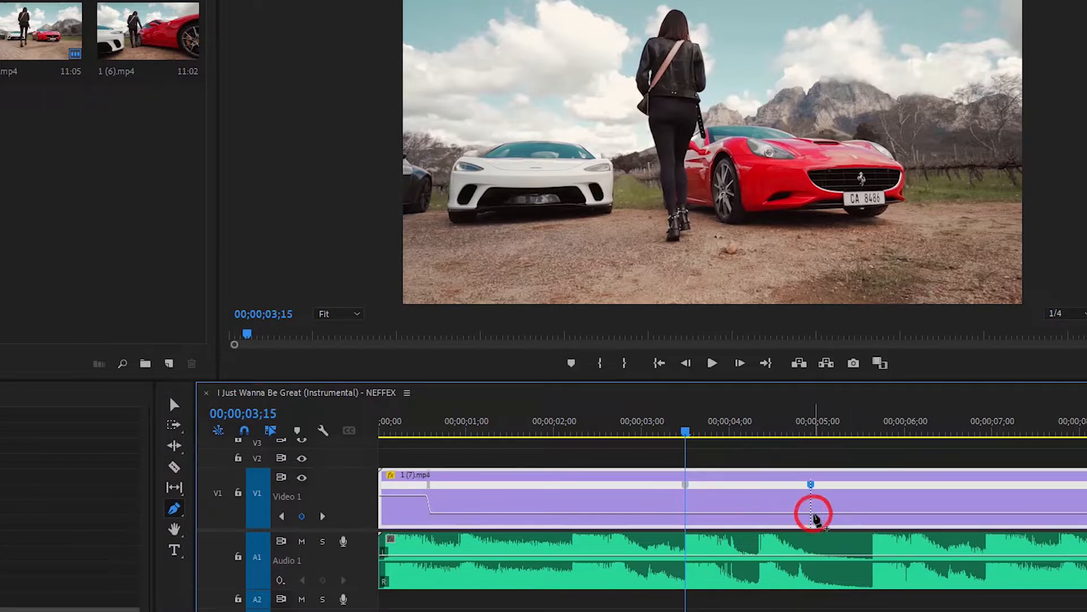
click(176, 405)
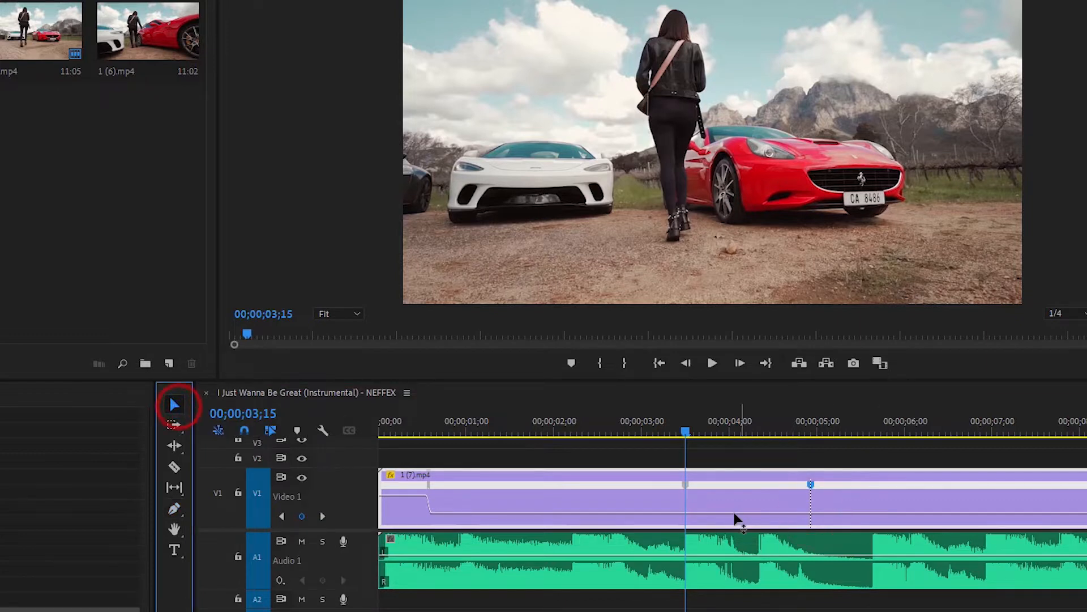
Raise the speed between the two new keyframes of 1 (7).mp4 to about 507% and split both keyframes into short gradual ramps.
drag(733, 514, 730, 511)
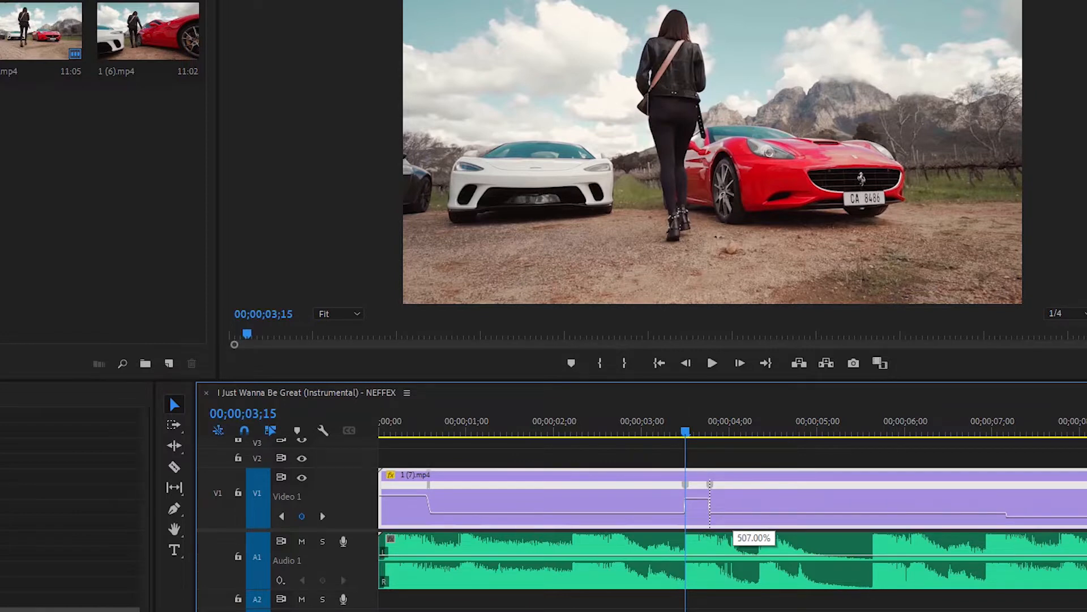
drag(730, 511, 688, 486)
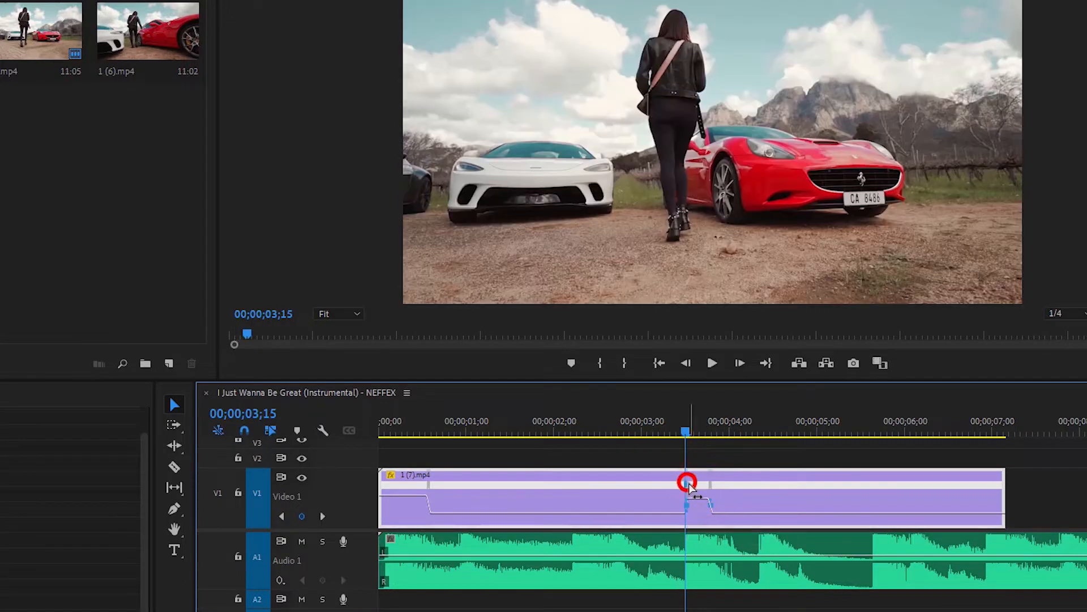
click(687, 515)
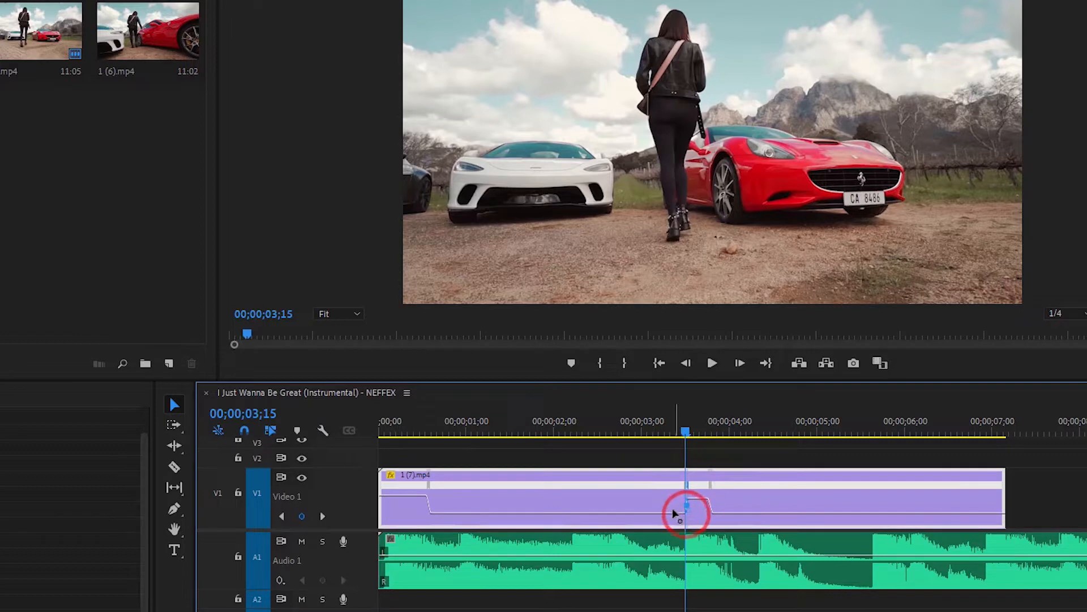
click(712, 485)
click(711, 507)
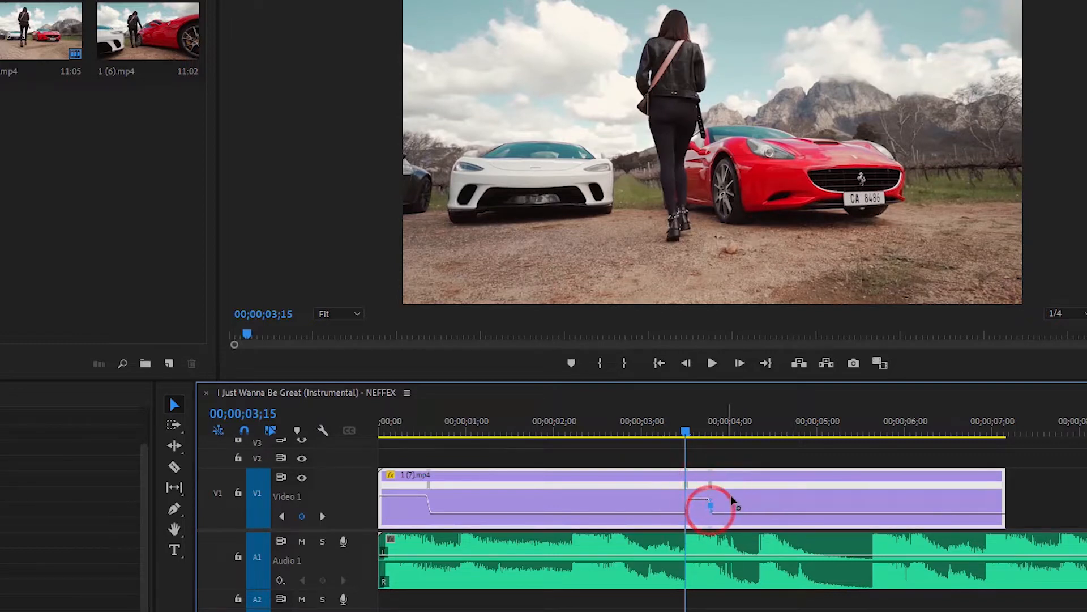
Play the sequence from 00;00;02;08 and again from 00;00;03;06 to review the short fast section against the music.
click(578, 431)
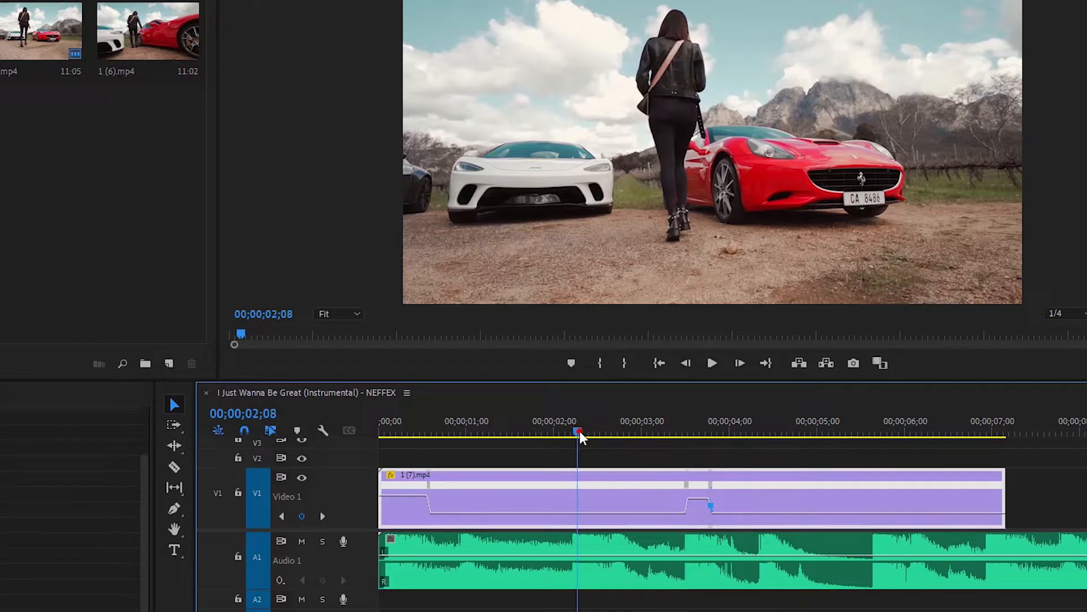
click(713, 363)
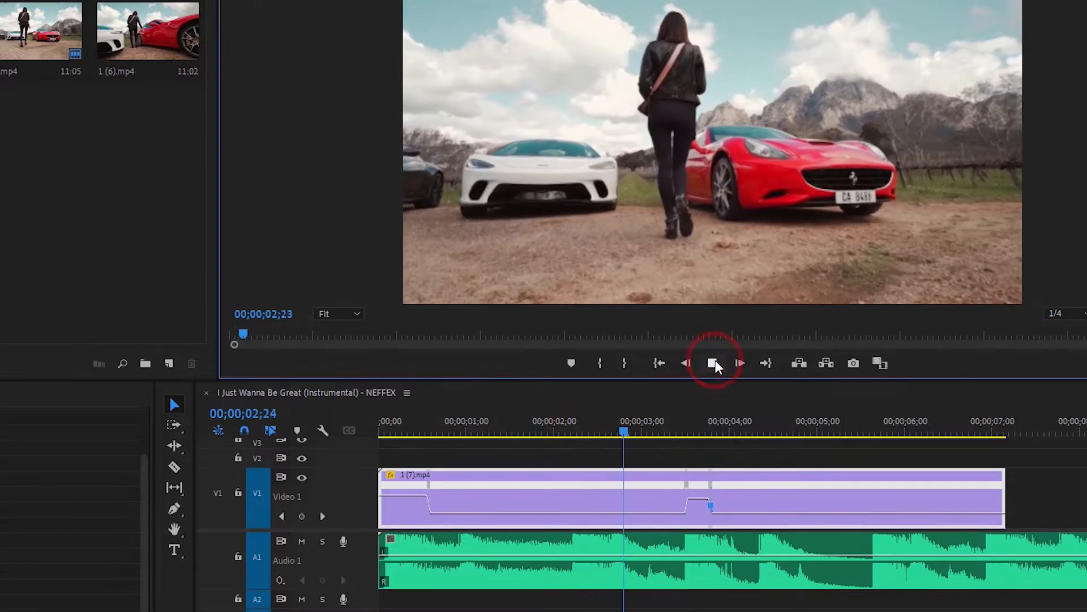
click(714, 362)
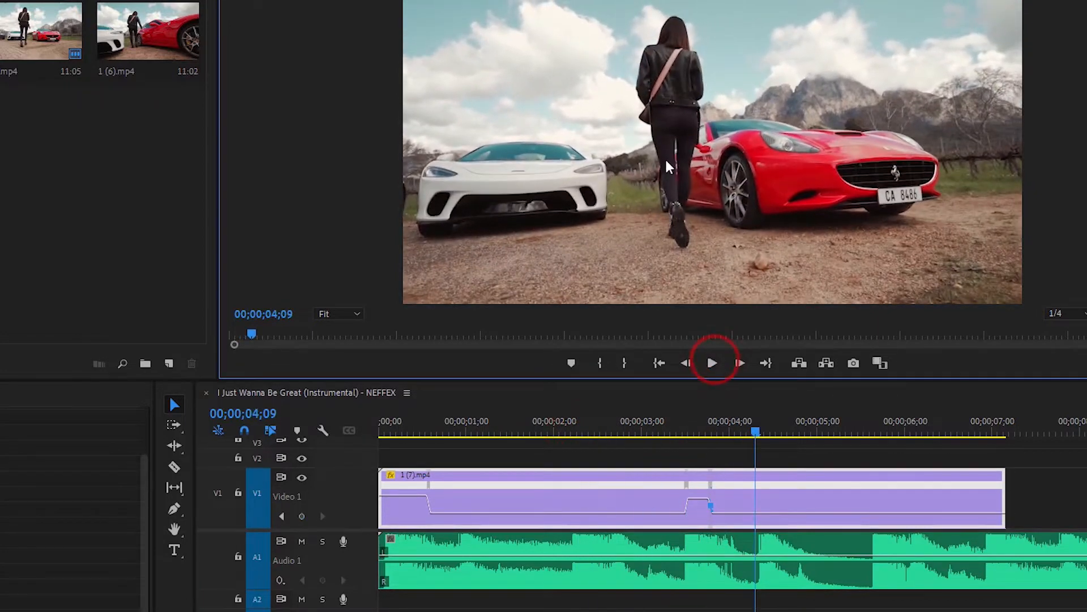
click(663, 434)
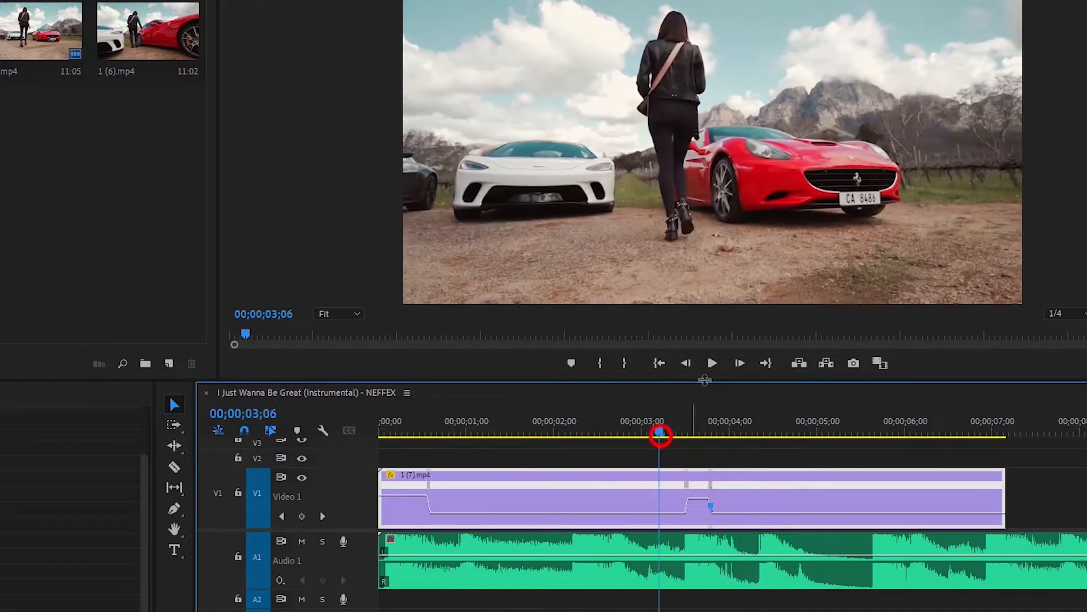
click(713, 363)
click(713, 363)
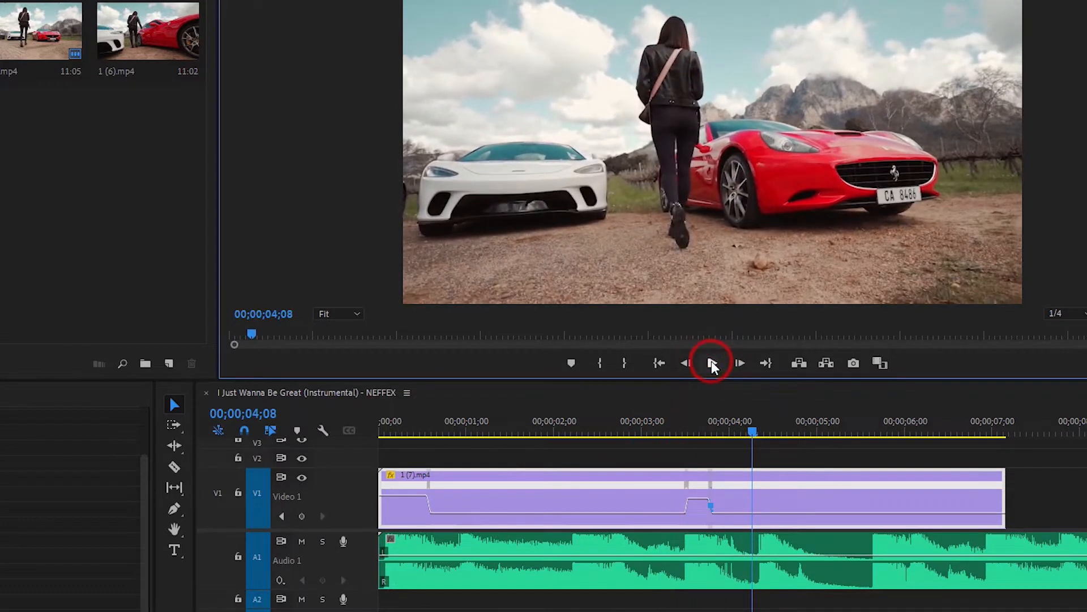
Play on to find the next beat and add a speed keyframe to 1 (7).mp4 at 00;00;05;19.
click(712, 363)
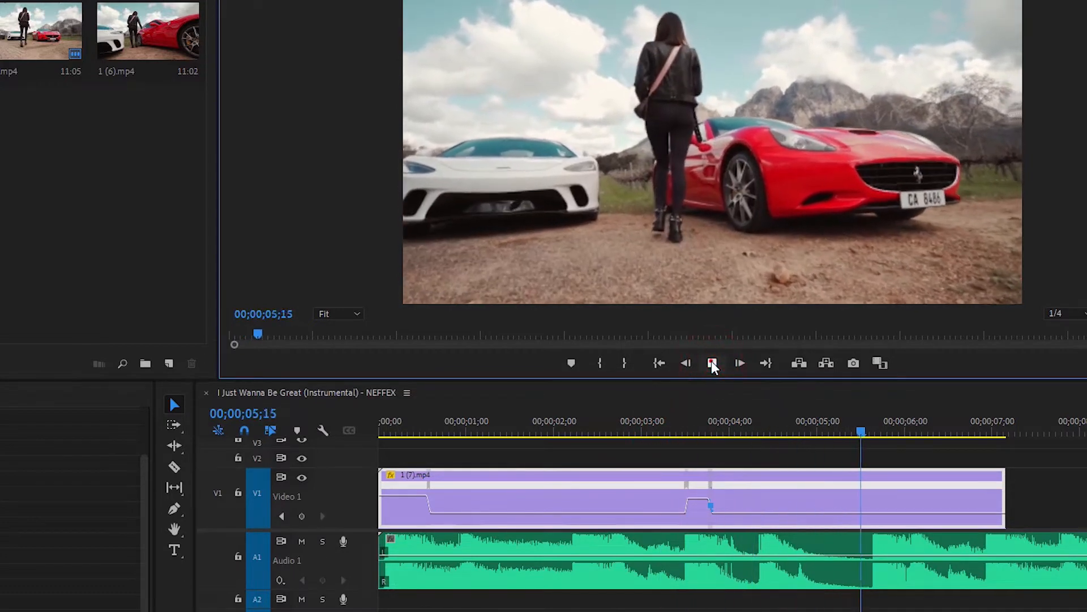
click(712, 363)
drag(882, 435, 875, 434)
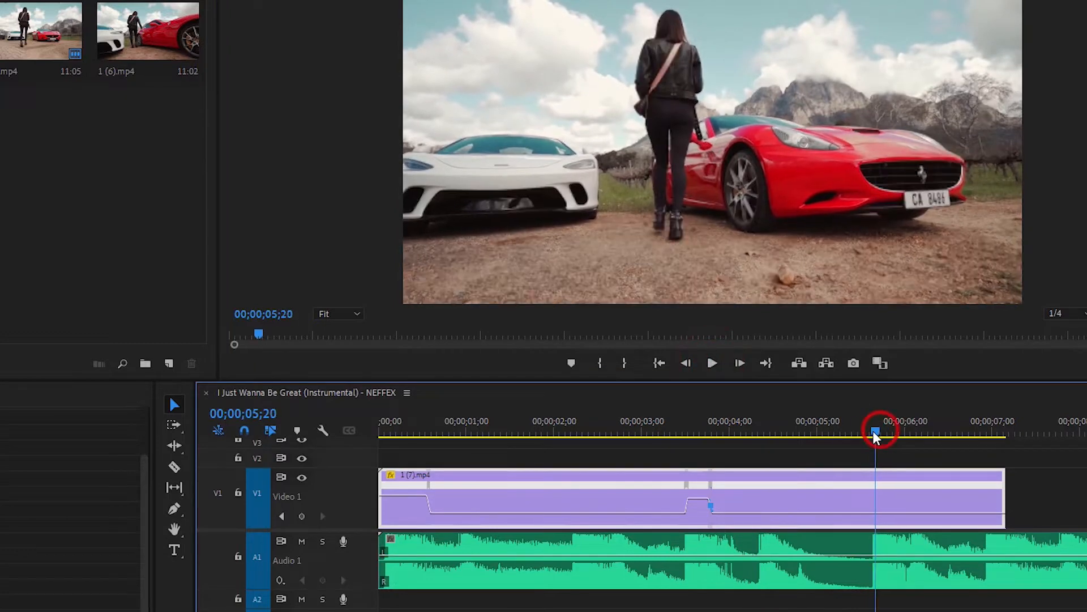
click(175, 512)
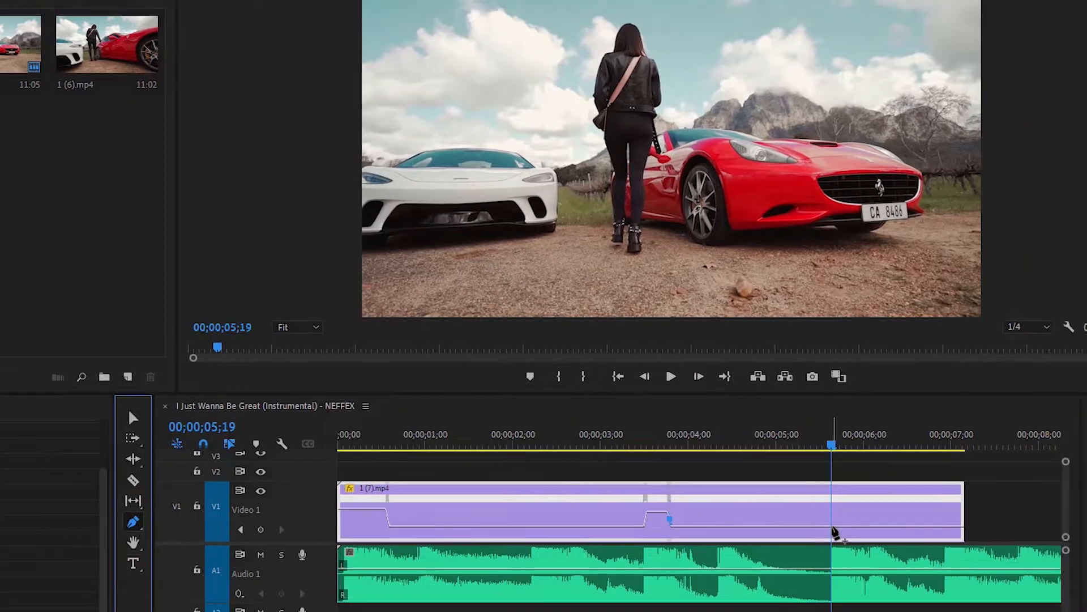
click(874, 509)
Raise the speed of 1 (7).mp4 after its last keyframe and split that keyframe into a short gradual ramp.
click(175, 403)
drag(861, 535, 836, 501)
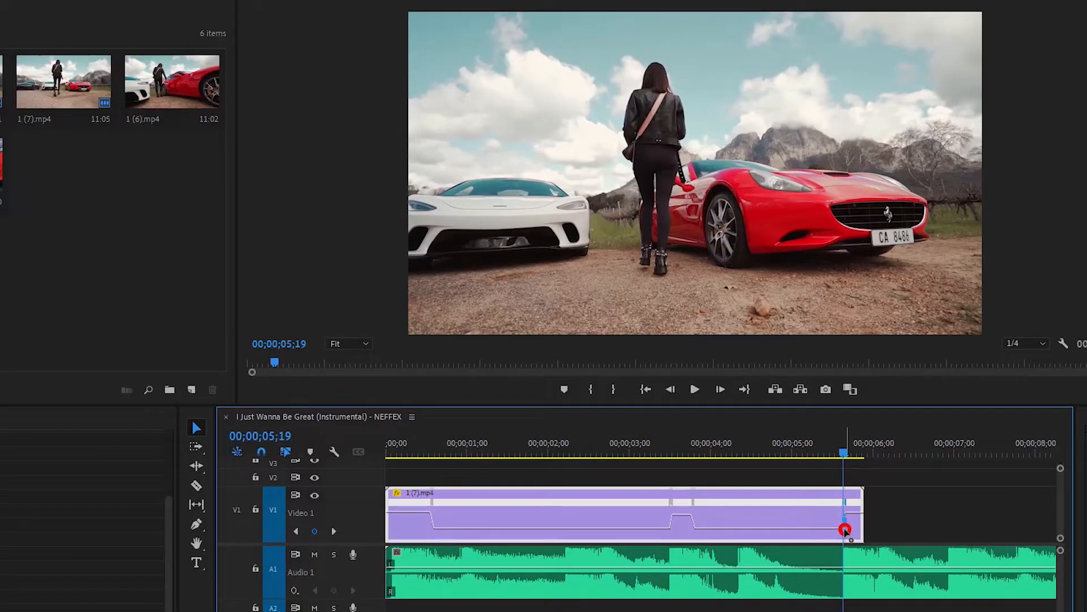
click(844, 530)
Play the whole sequence from the start to review all the speed ramps in 1 (7).mp4.
drag(842, 454, 277, 454)
click(692, 391)
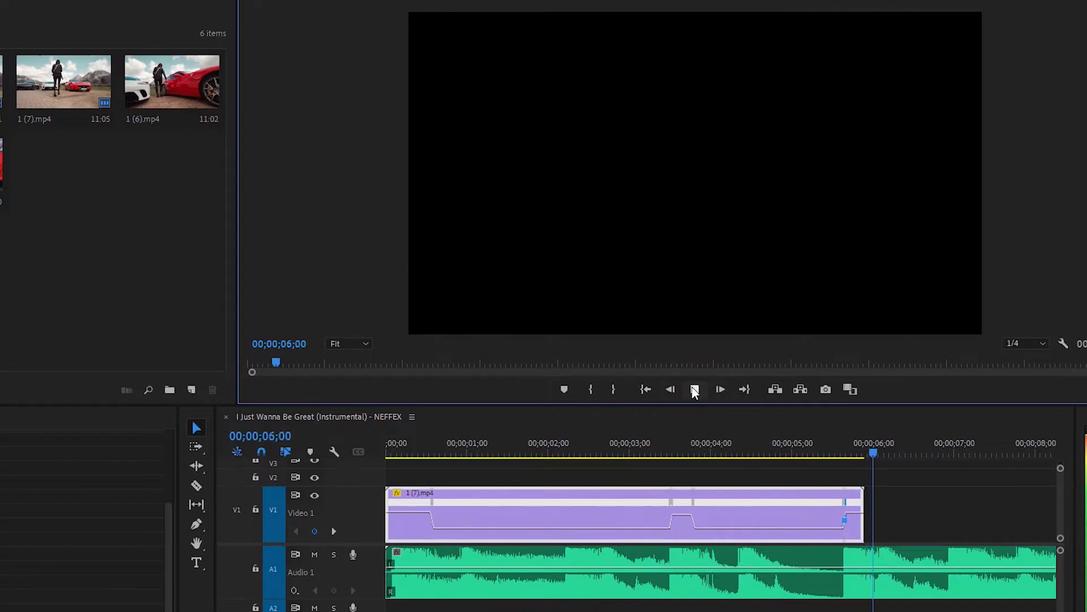
click(694, 391)
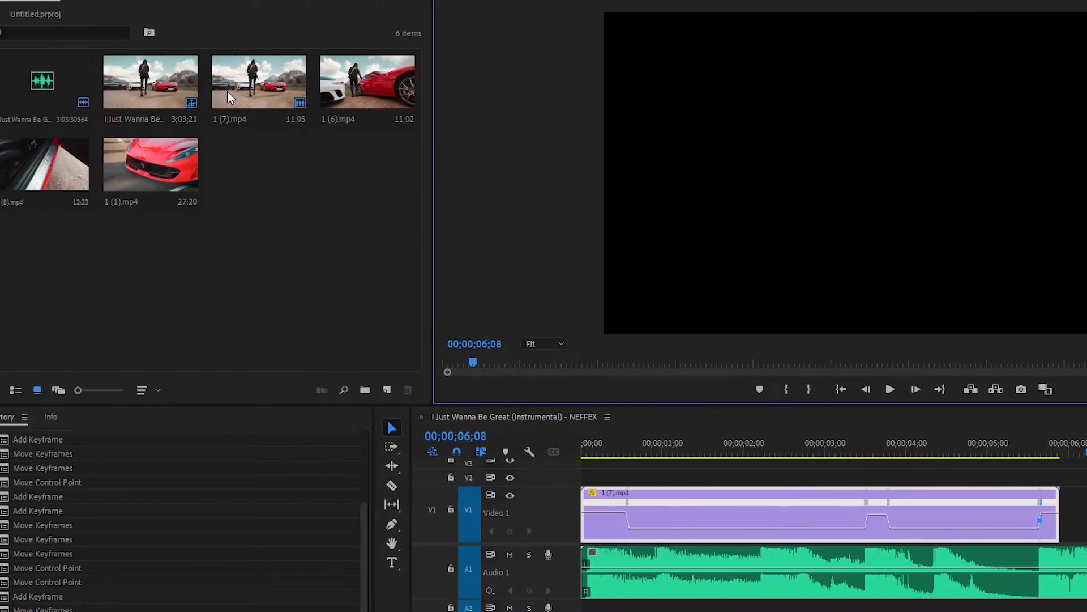
Place 1 (6).mp4 on V1 directly after 1 (7).mp4 and show its Time Remapping Speed line.
drag(354, 89, 875, 516)
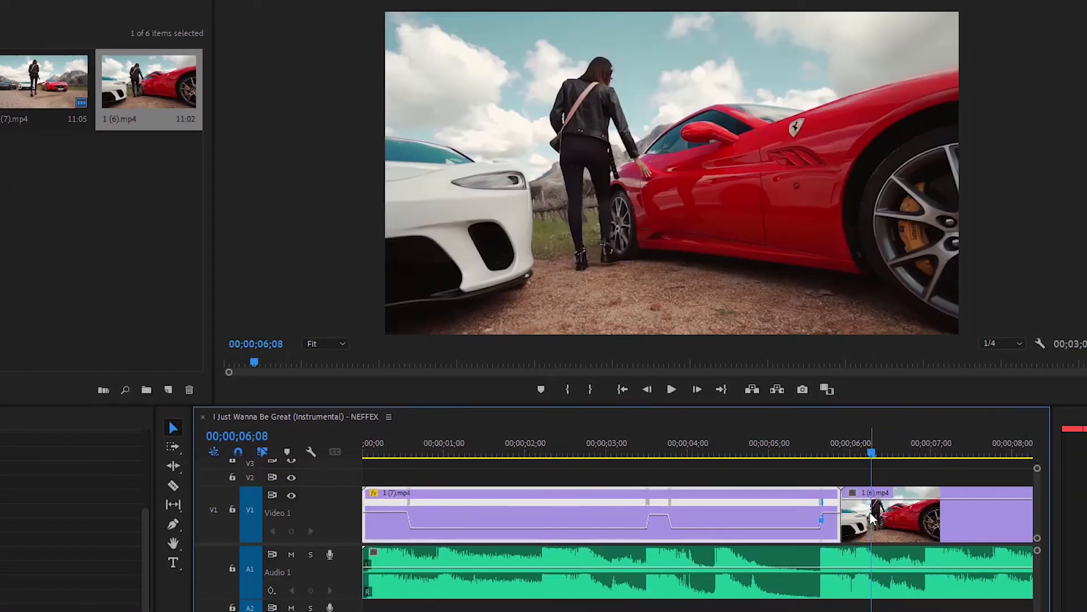
click(872, 515)
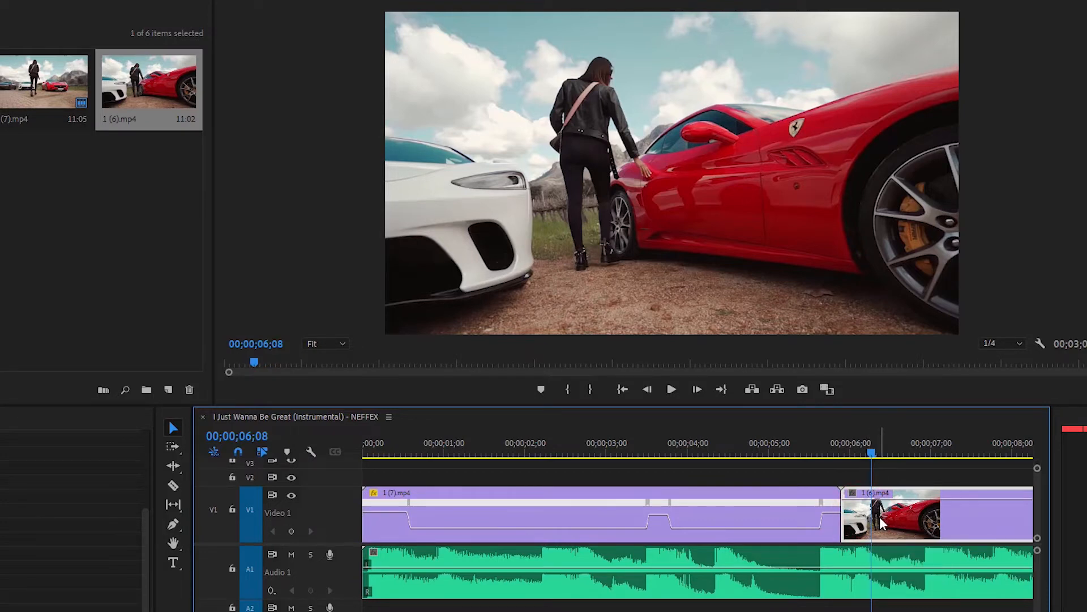
click(855, 494)
mouse_move(941, 538)
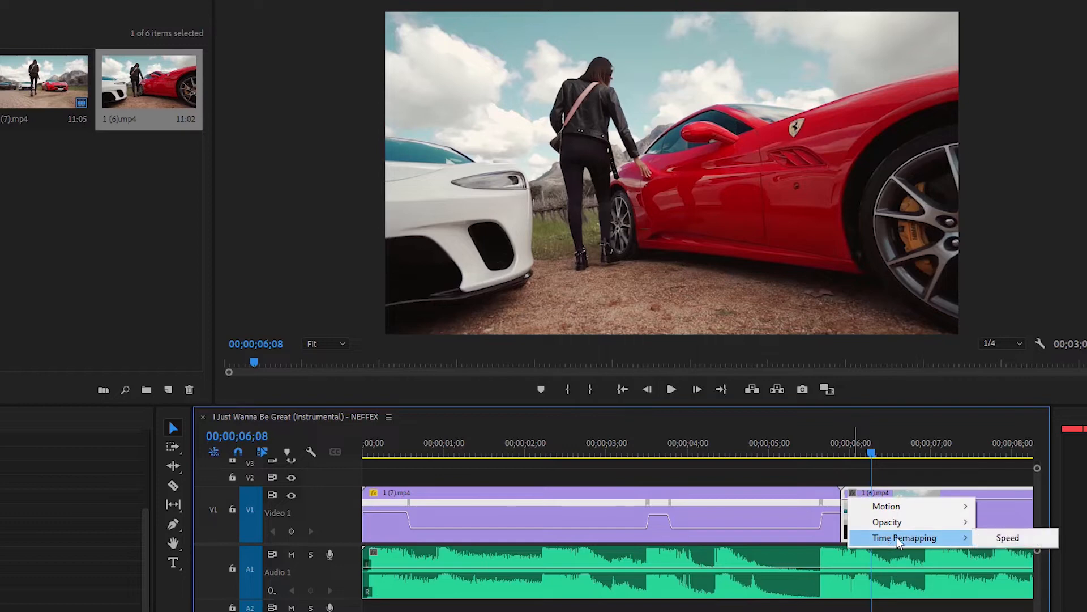
click(1009, 538)
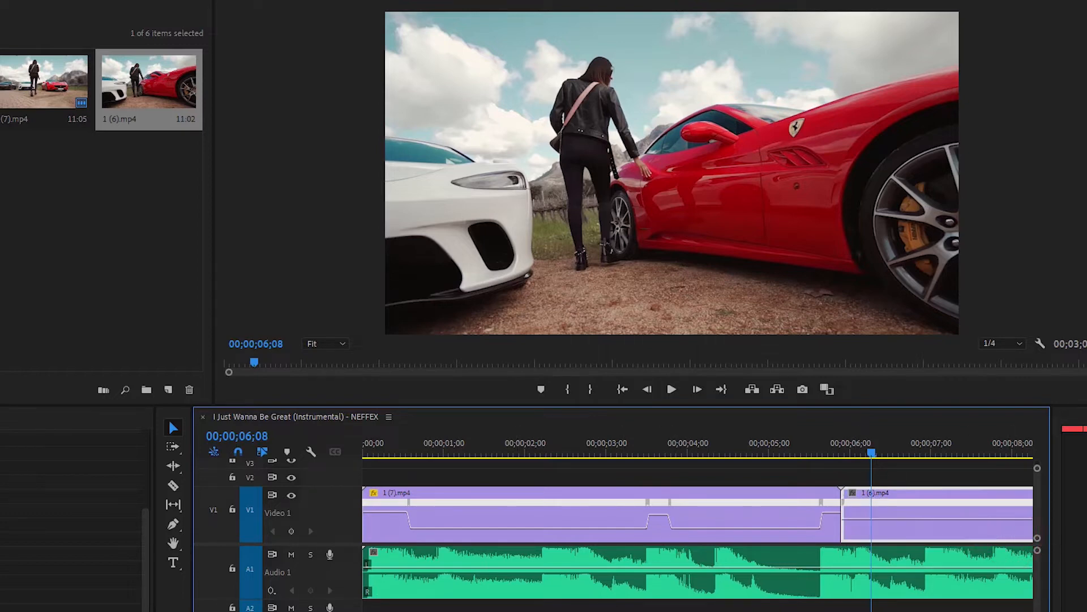
Check the fast ending of 1 (7).mp4 and add a speed keyframe to 1 (6).mp4 at 00;00;07;21.
scroll(697, 510, right, 5)
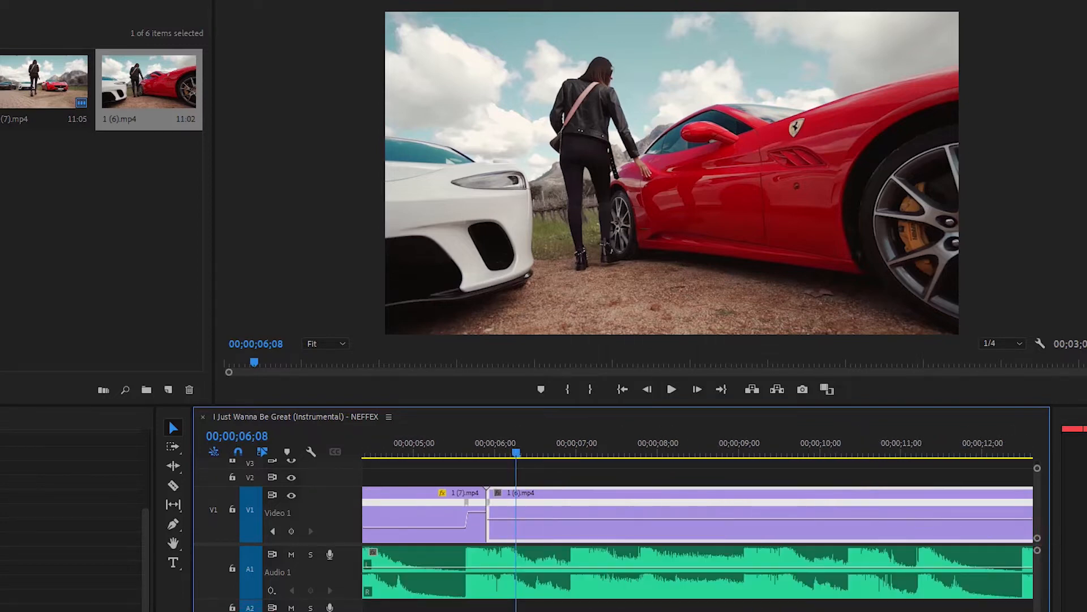
click(479, 512)
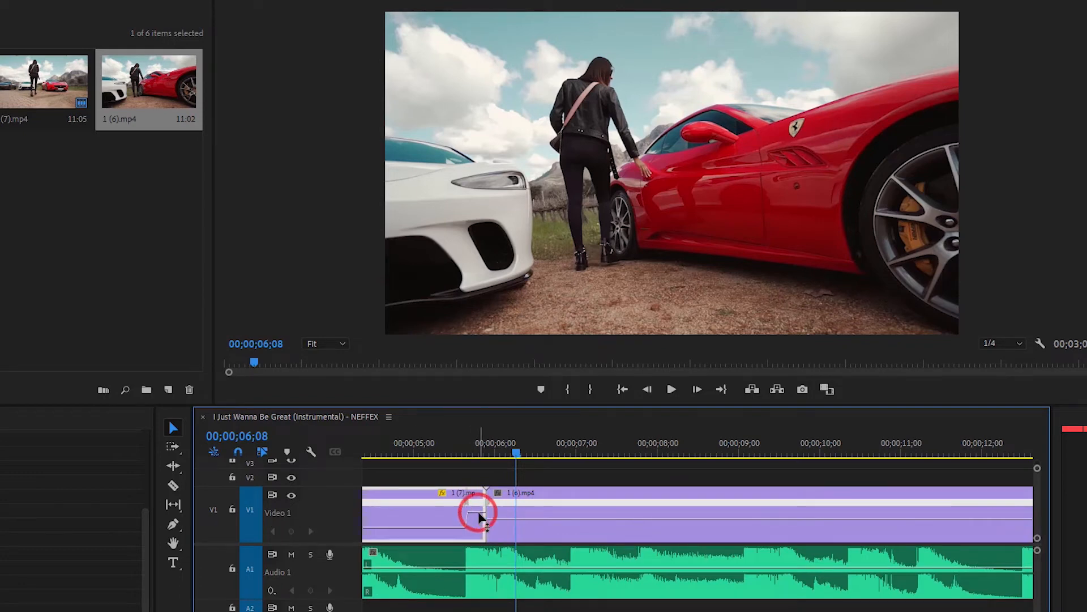
click(479, 512)
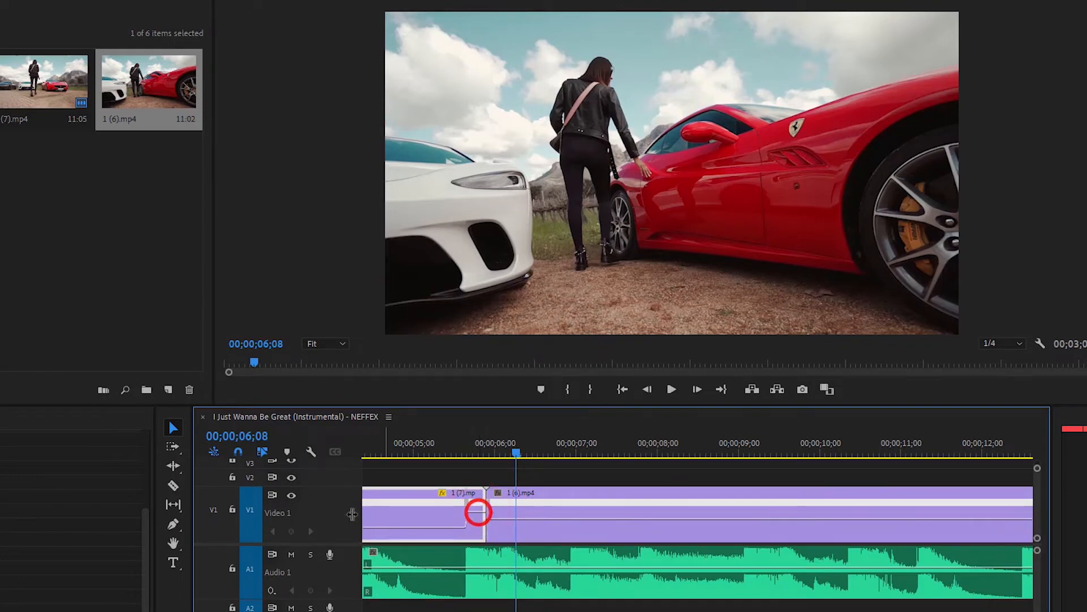
click(172, 524)
drag(517, 456, 637, 467)
click(634, 517)
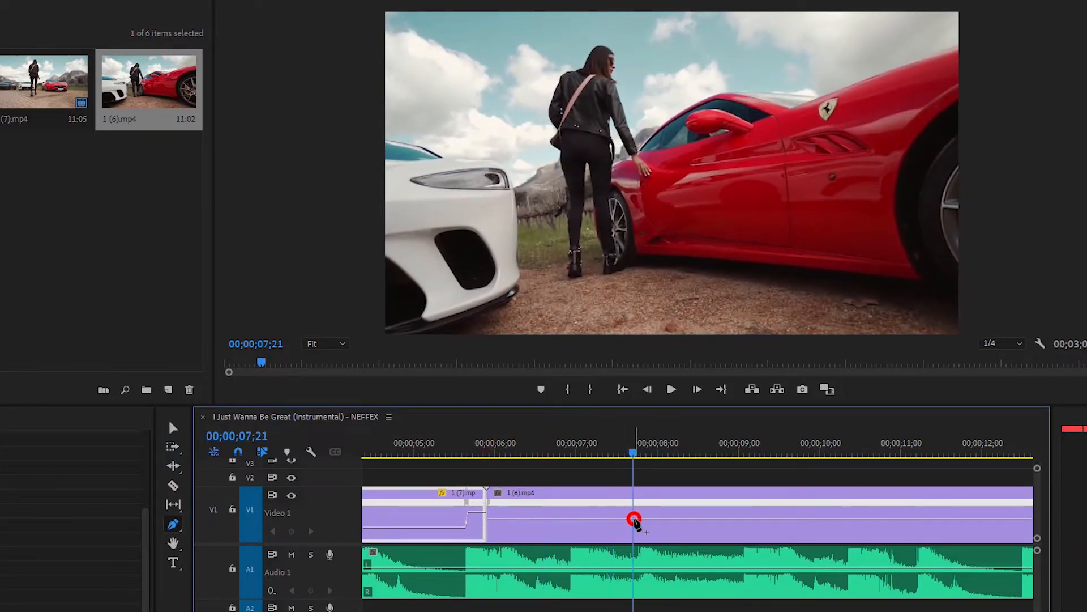
Raise the speed of the opening section of 1 (6).mp4 to about 543% and split its keyframe into a short gradual ramp.
click(173, 428)
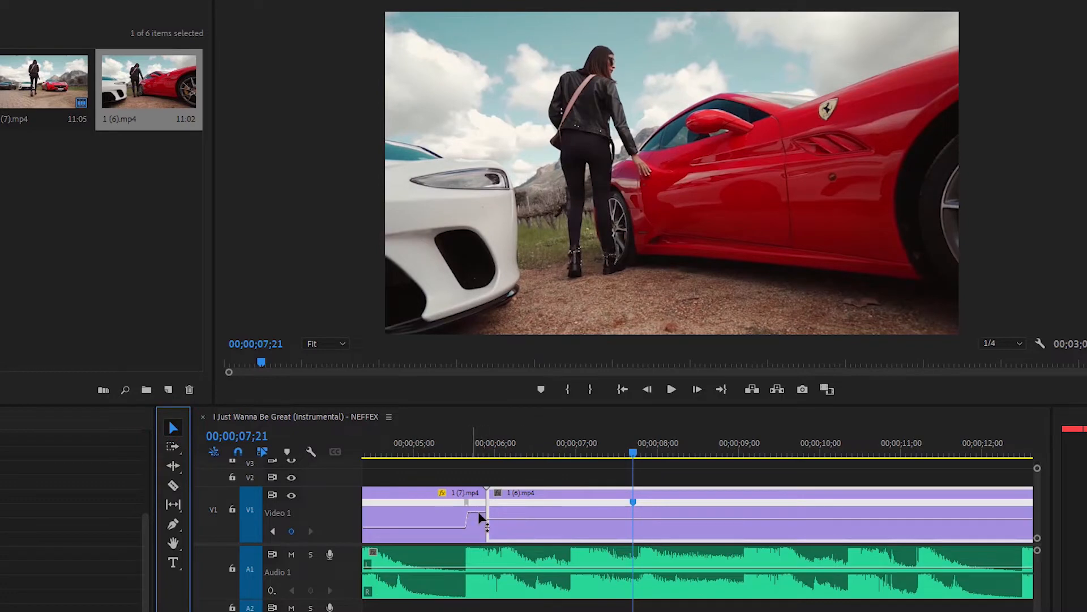
drag(520, 519, 520, 516)
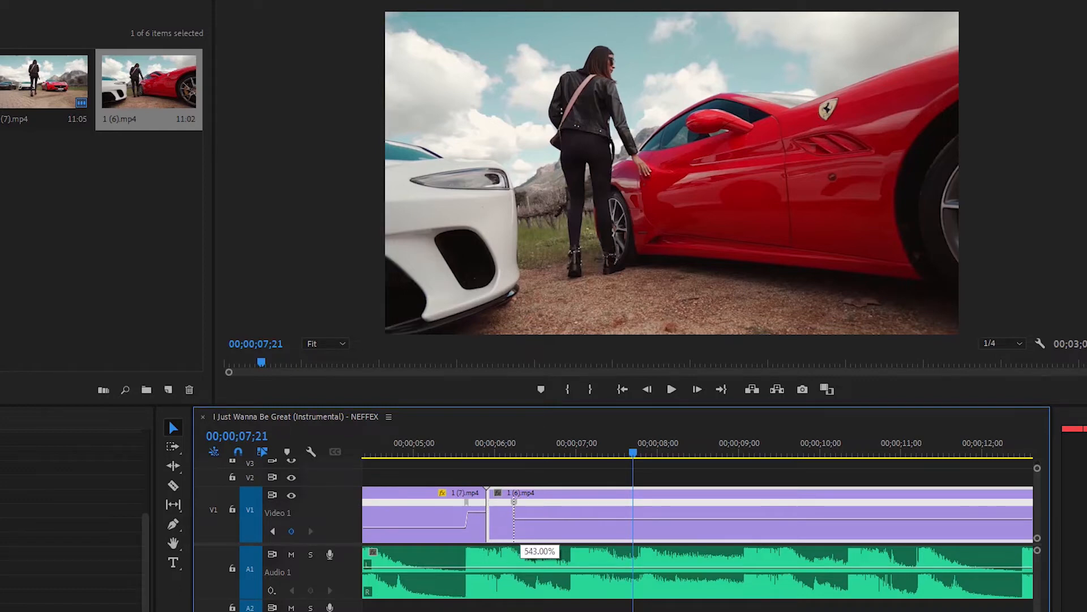
drag(520, 513, 516, 322)
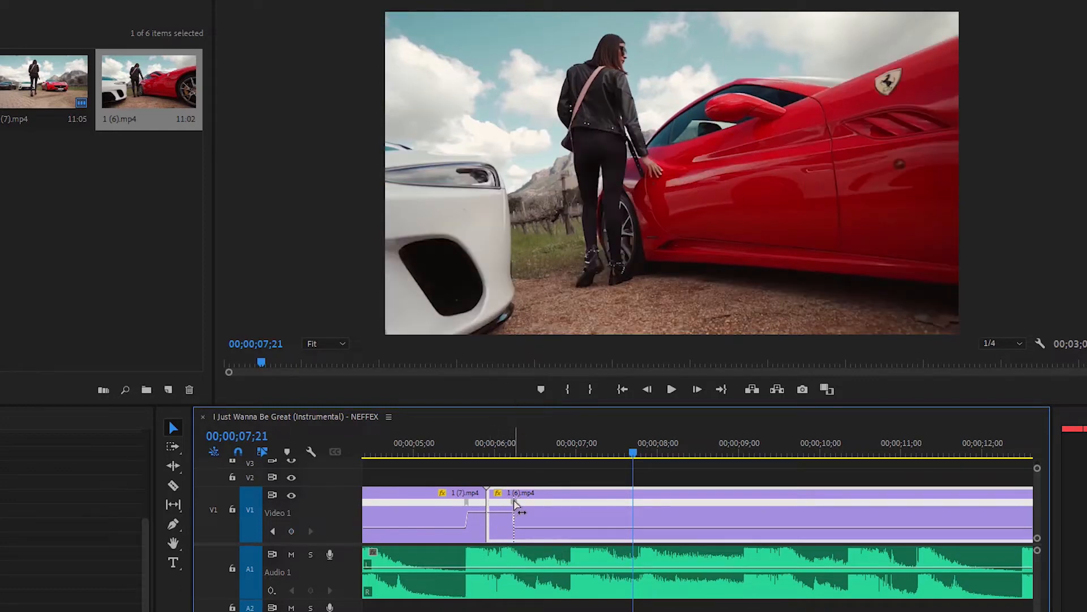
drag(515, 504, 516, 521)
click(511, 499)
click(514, 525)
Play the sequence from 00;00;04;21 across the cut to review the transition between the two clips.
click(389, 452)
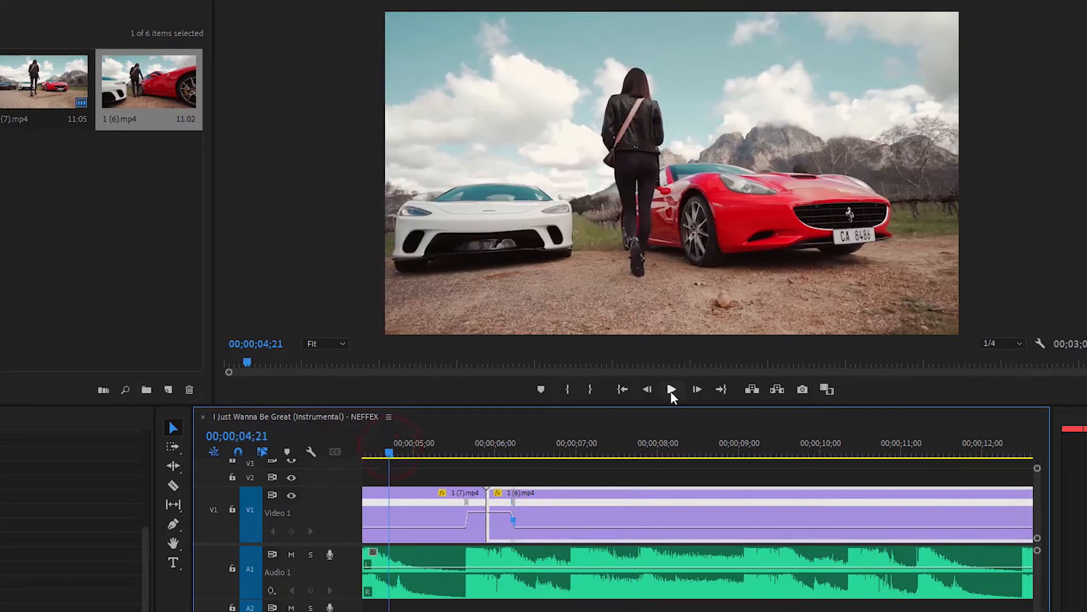
click(672, 391)
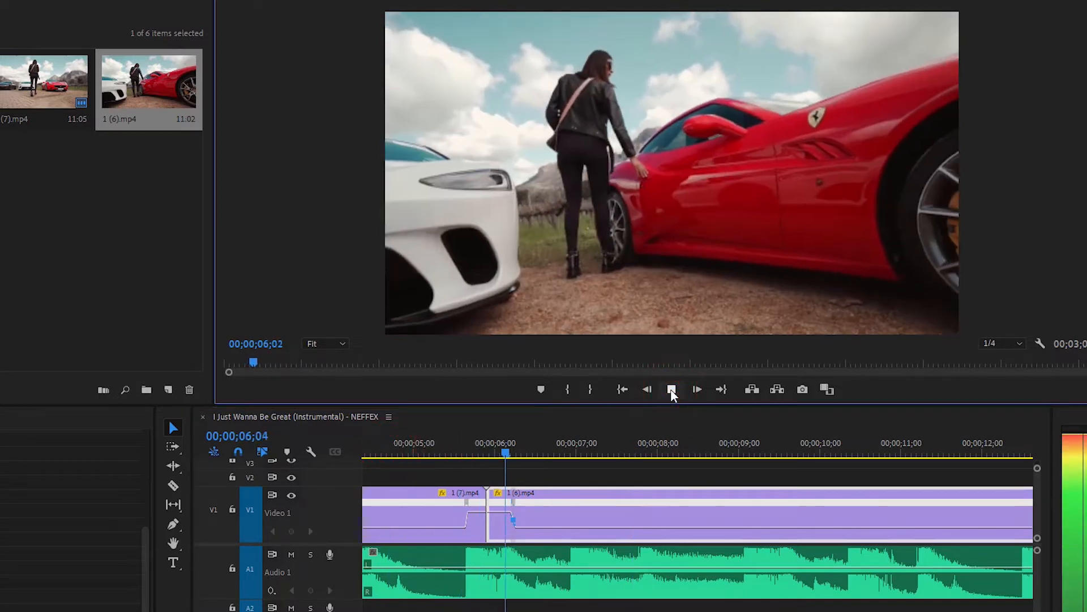
click(671, 390)
Play on to find the next beat and add a speed keyframe to 1 (6).mp4 at 00;00;09;02.
click(672, 391)
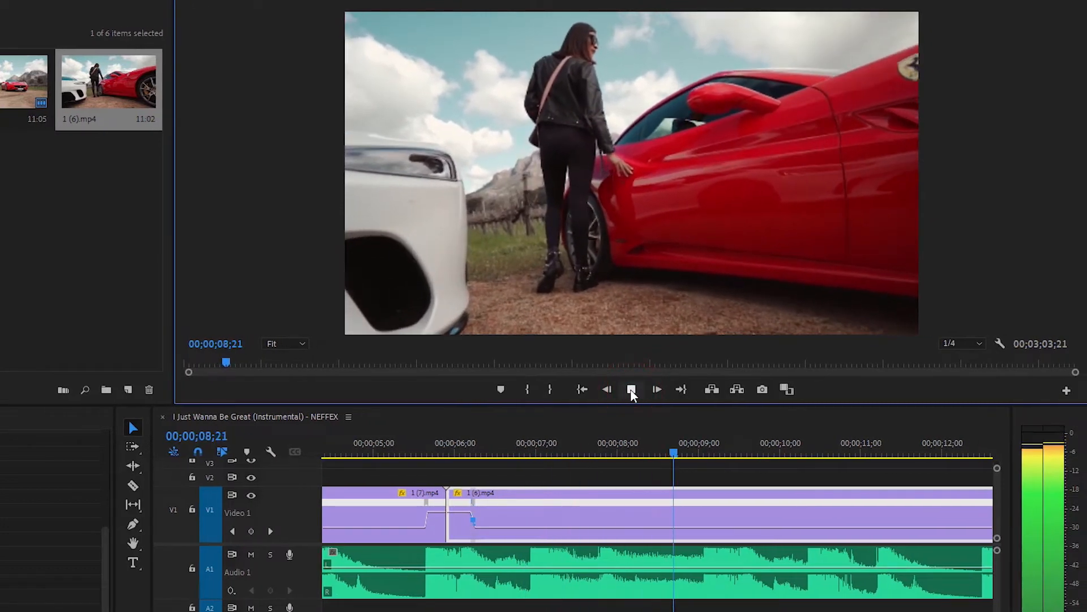
click(631, 390)
drag(718, 453, 702, 455)
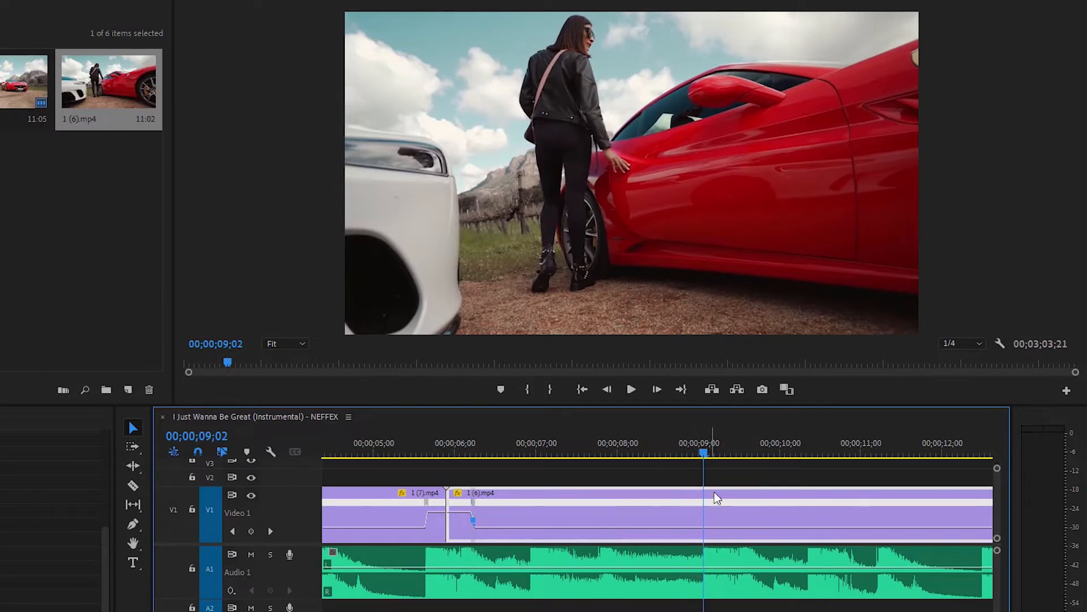
key(p)
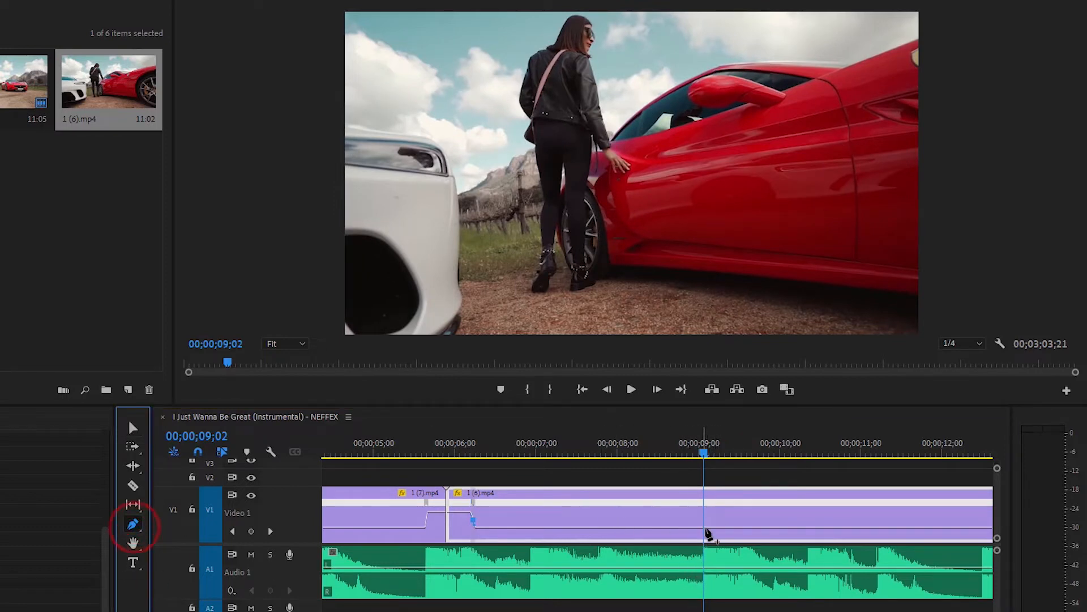
click(703, 528)
key(minus)
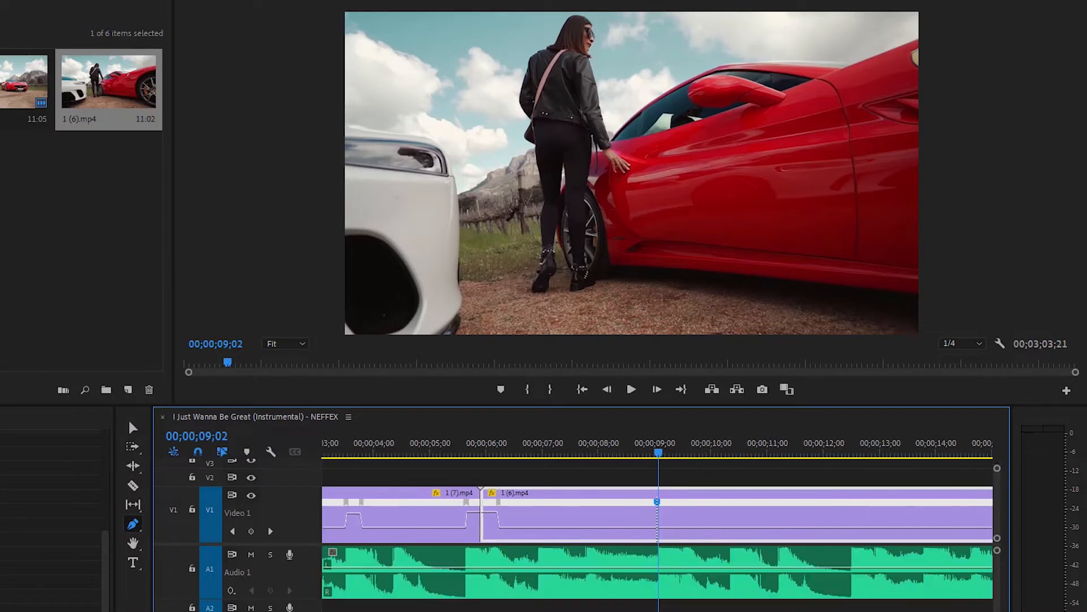
Raise the speed of 1 (6).mp4 after the 00;00;09;02 keyframe and split that keyframe into a short gradual ramp.
click(134, 426)
click(704, 528)
drag(704, 528, 717, 510)
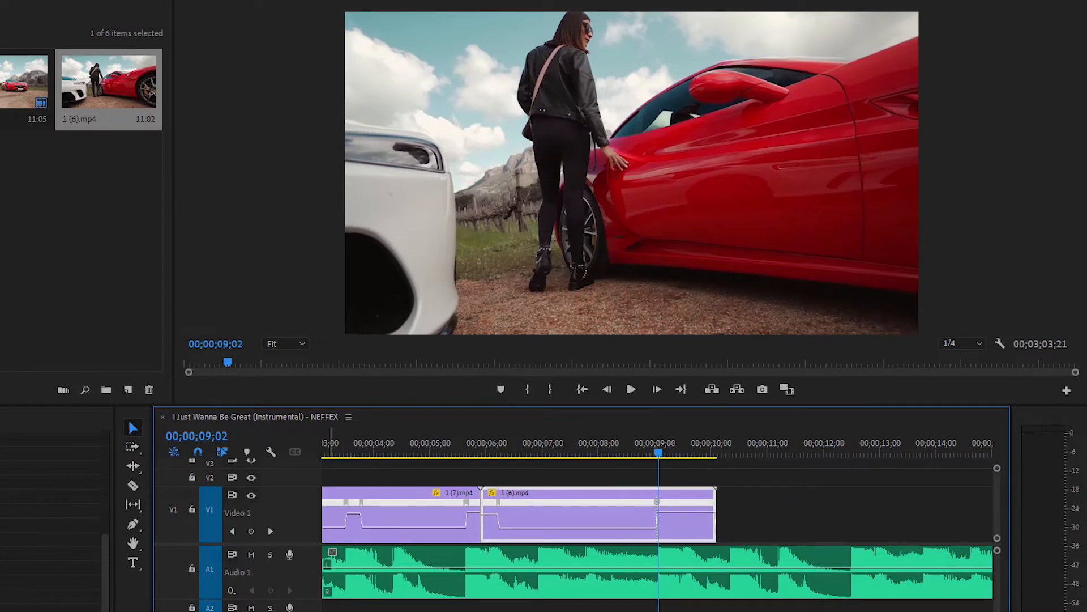
key(equal)
drag(652, 505, 659, 530)
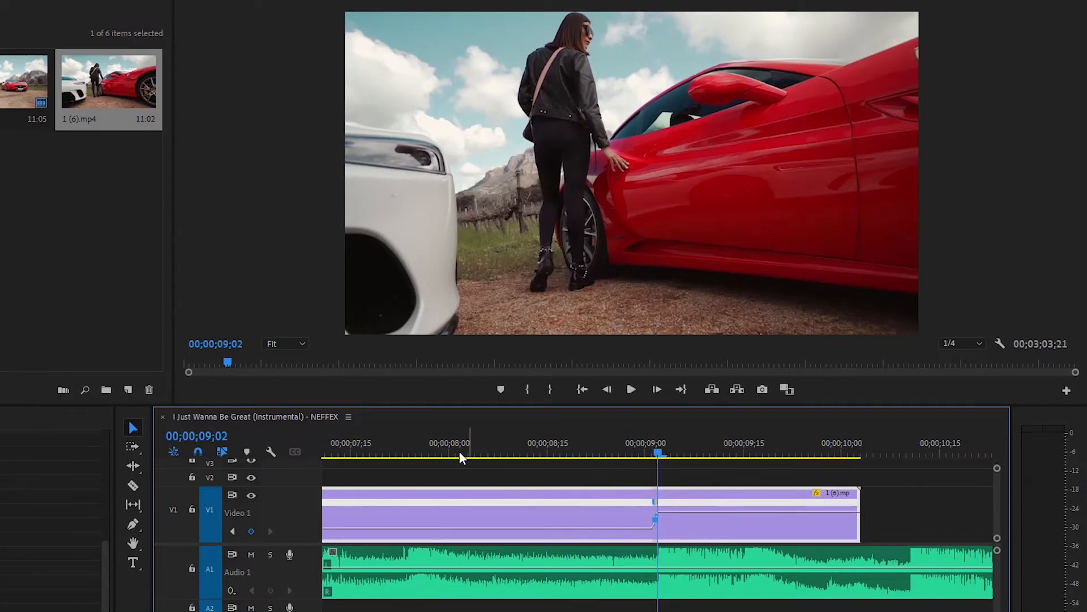
Play the sequence from about 00;00;08 through the end of 1 (6).mp4 to review its speed ramp.
click(423, 449)
click(638, 393)
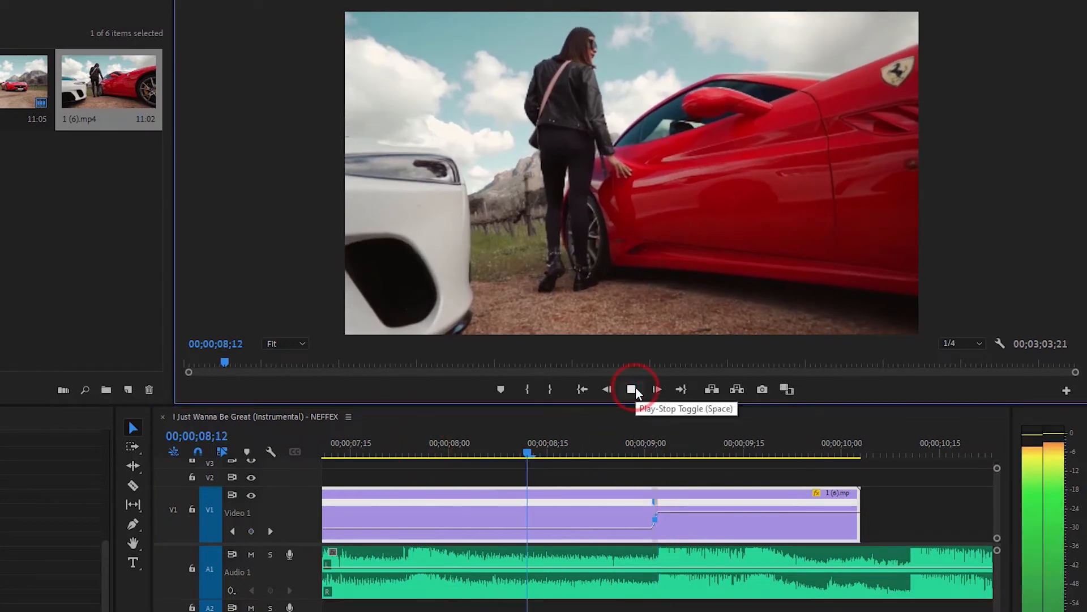
click(634, 390)
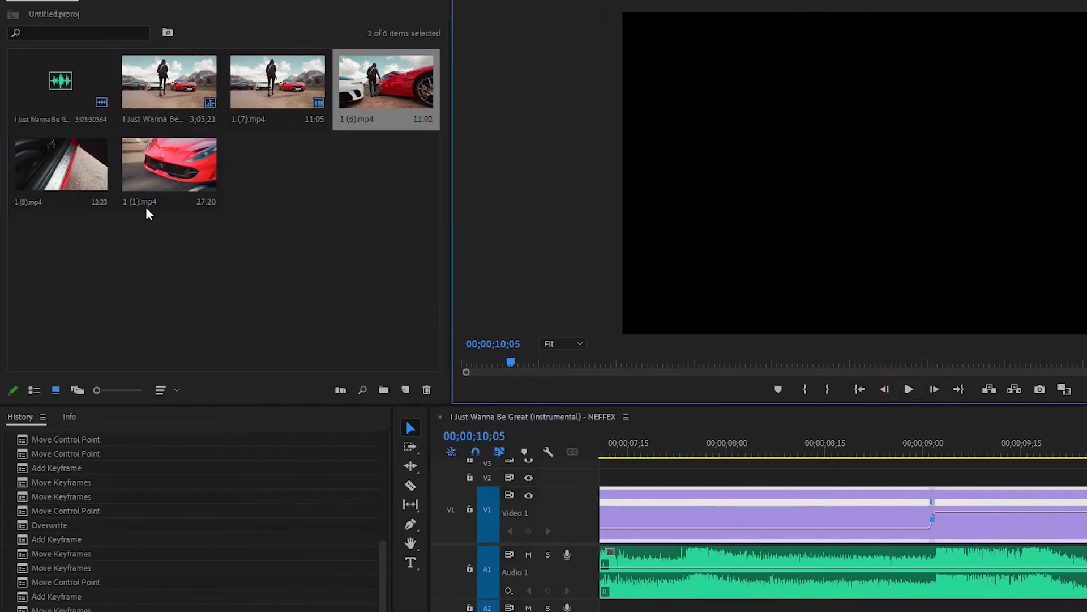
Place 1 (8).mp4 on Video 1 directly after 1 (6).mp4, extending 1 (6).mp4 so that the cut falls on the beat at 00;00;10;10.
drag(69, 189, 867, 518)
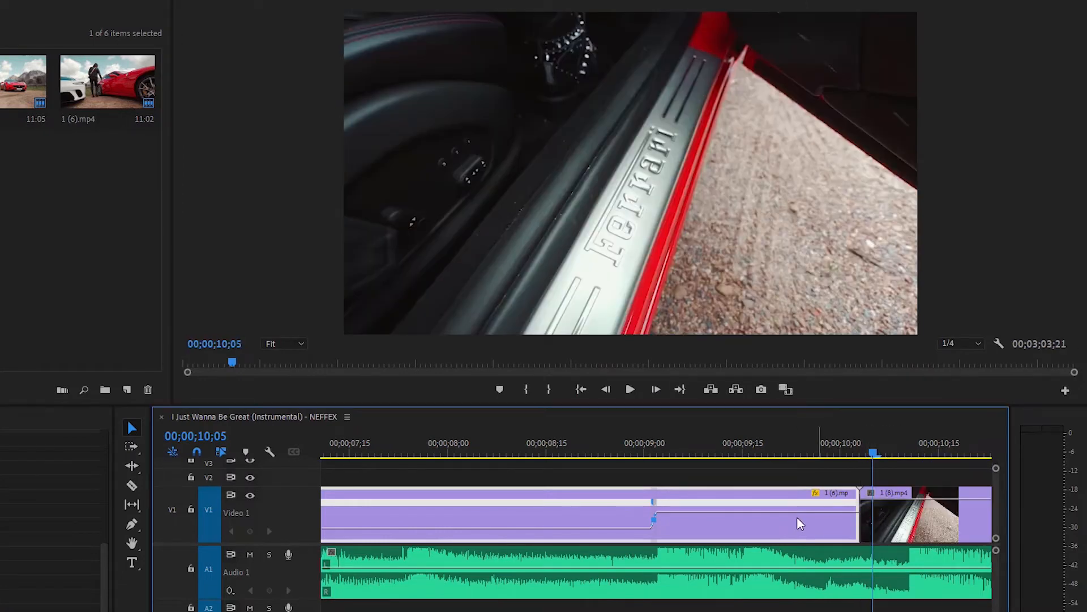
drag(901, 509, 961, 509)
drag(874, 453, 911, 465)
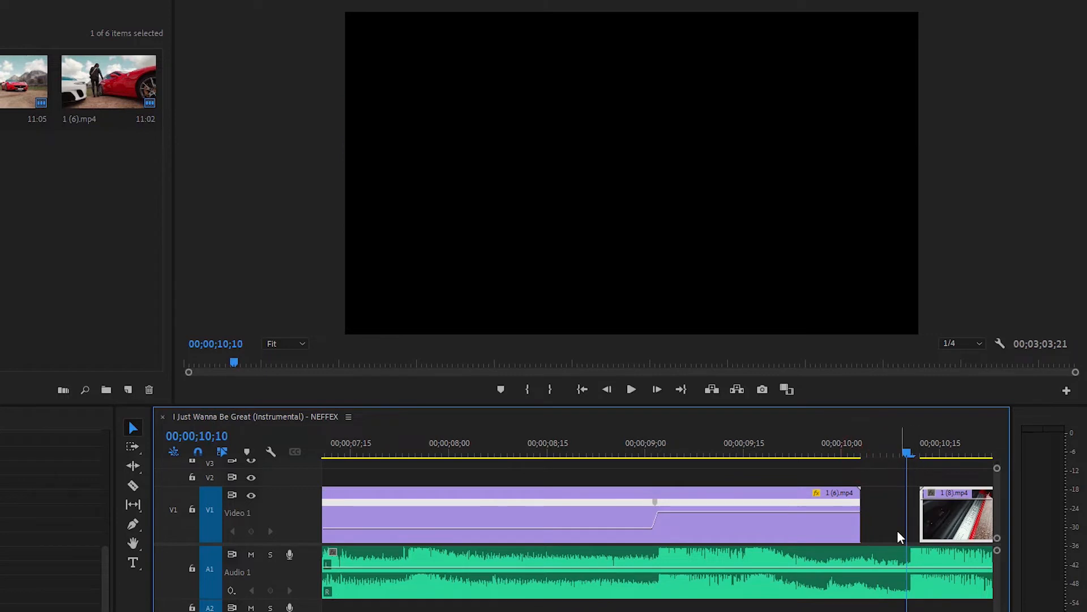
drag(750, 512, 814, 514)
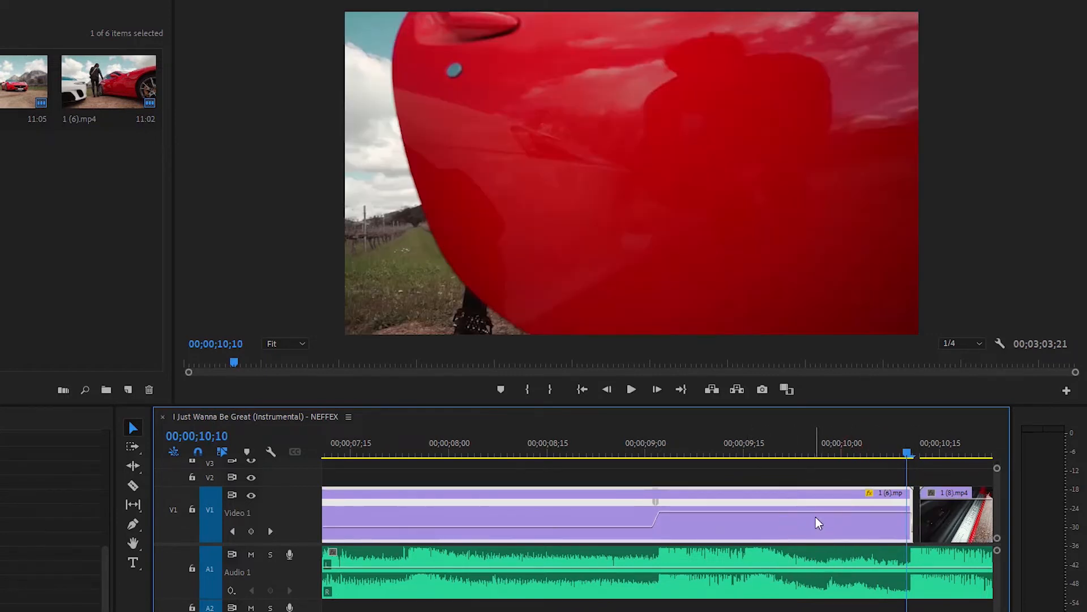
click(813, 510)
drag(949, 511, 934, 509)
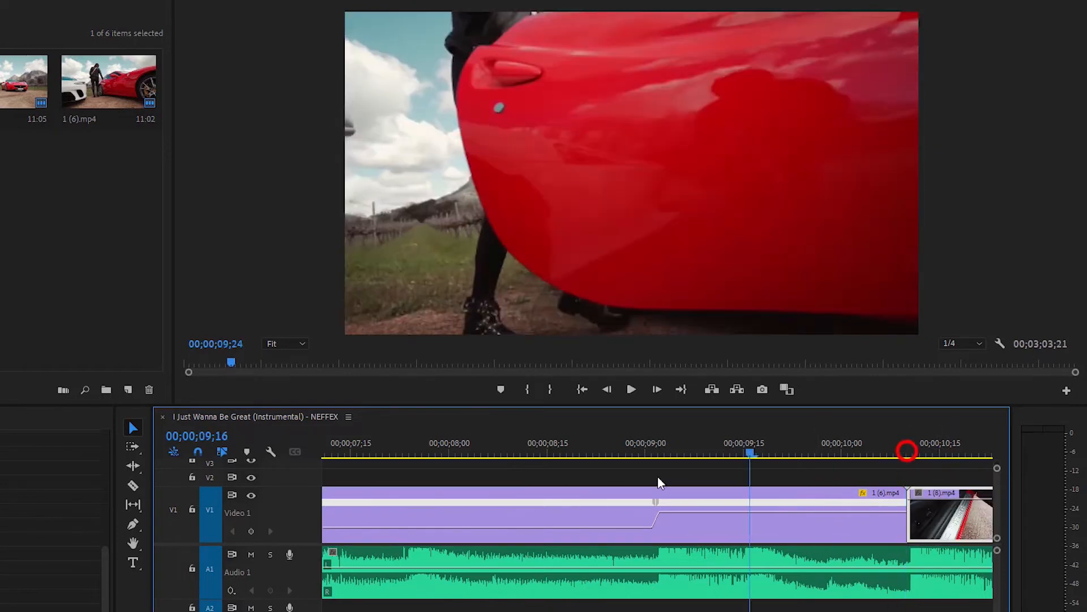
Play on to find the next beat at 00;00;12;15 and display the time remapping speed line on 1 (8).mp4.
click(631, 389)
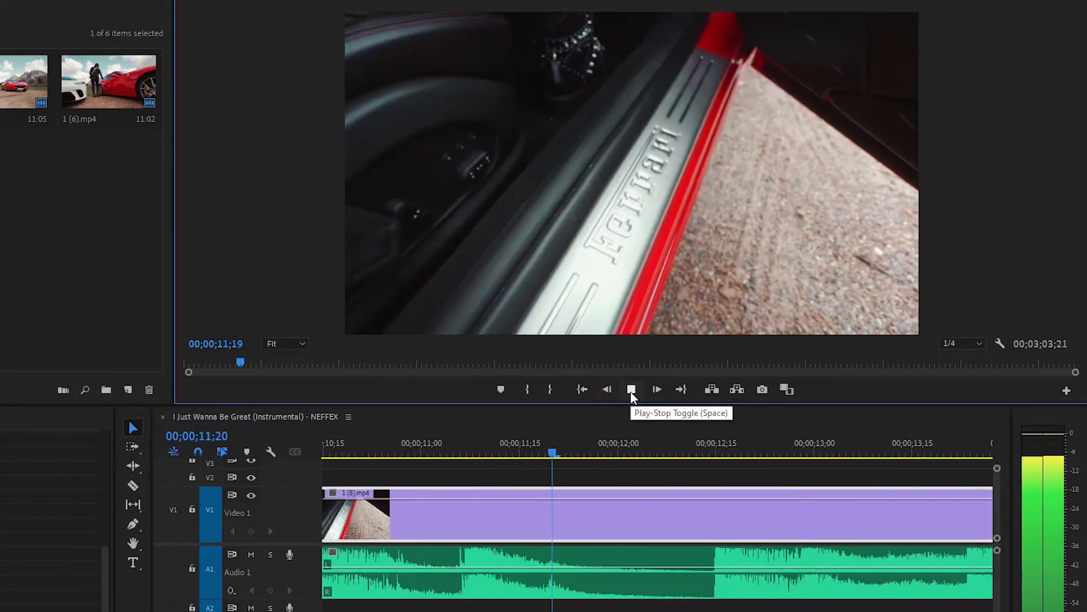
click(631, 389)
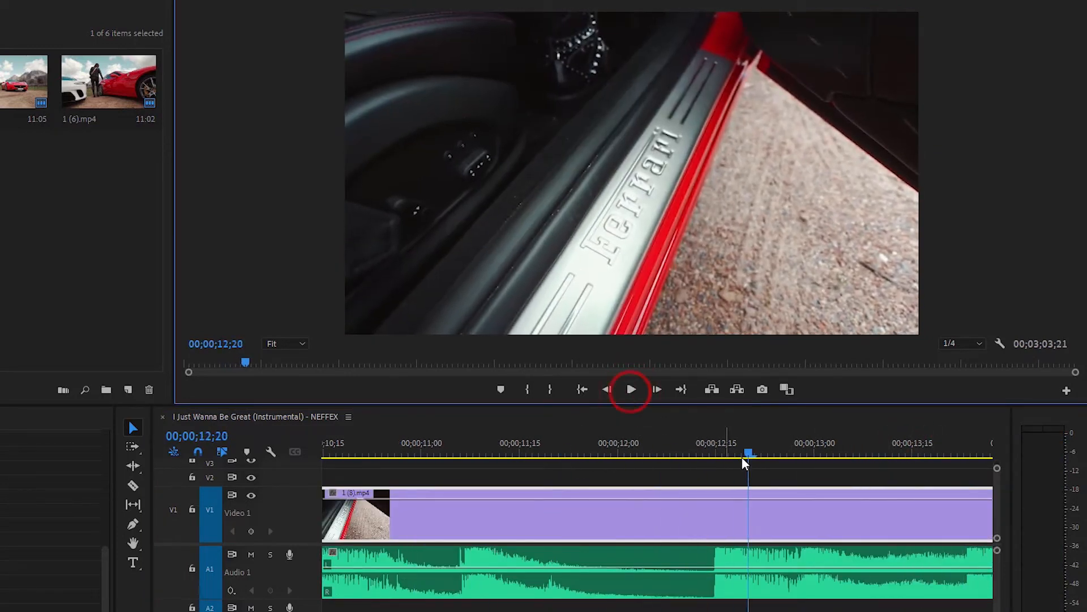
click(717, 453)
click(333, 492)
mouse_move(397, 538)
click(488, 537)
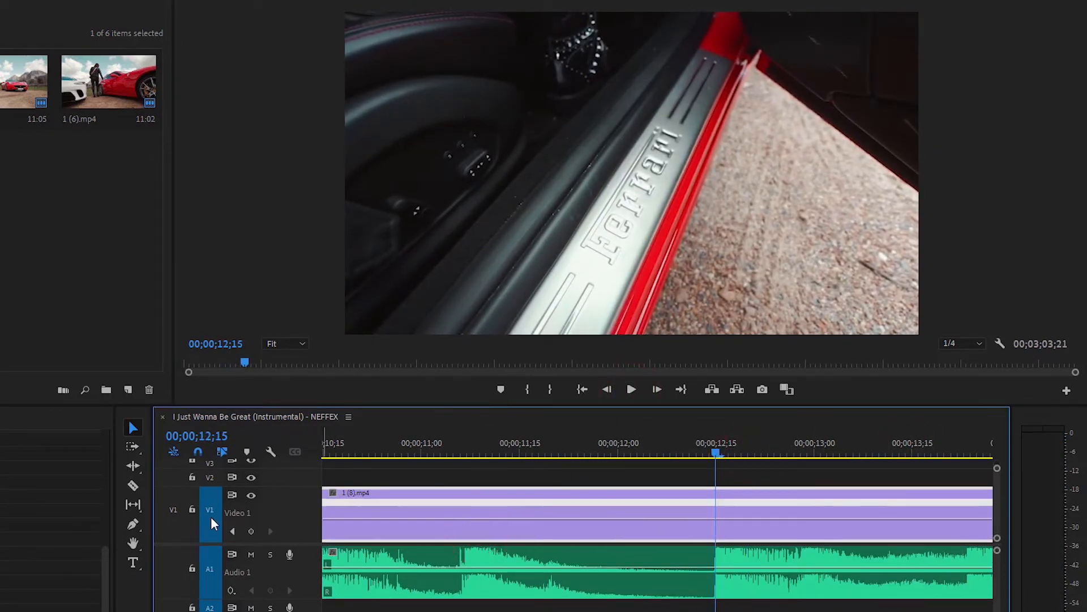
Add a speed keyframe to 1 (8).mp4 at 00;00;12;15 and turn it into a short gradual ramp up to a faster ending.
click(133, 523)
click(710, 518)
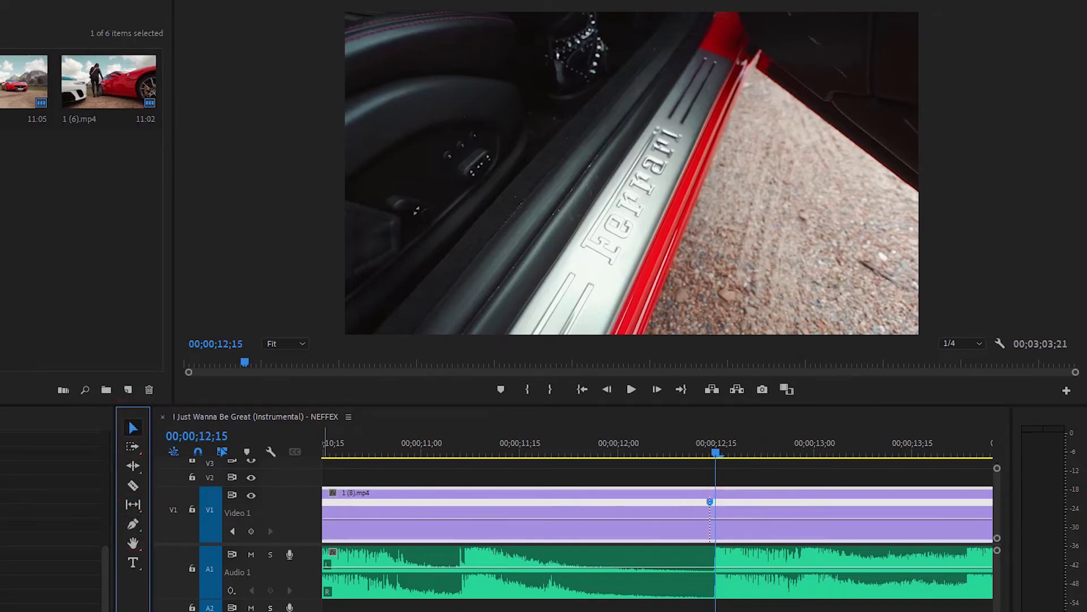
drag(750, 524, 715, 504)
Play the sequence across the cut into 1 (8).mp4 and through its speed ramp to review the timing.
key(minus)
key(minus)
key(minus)
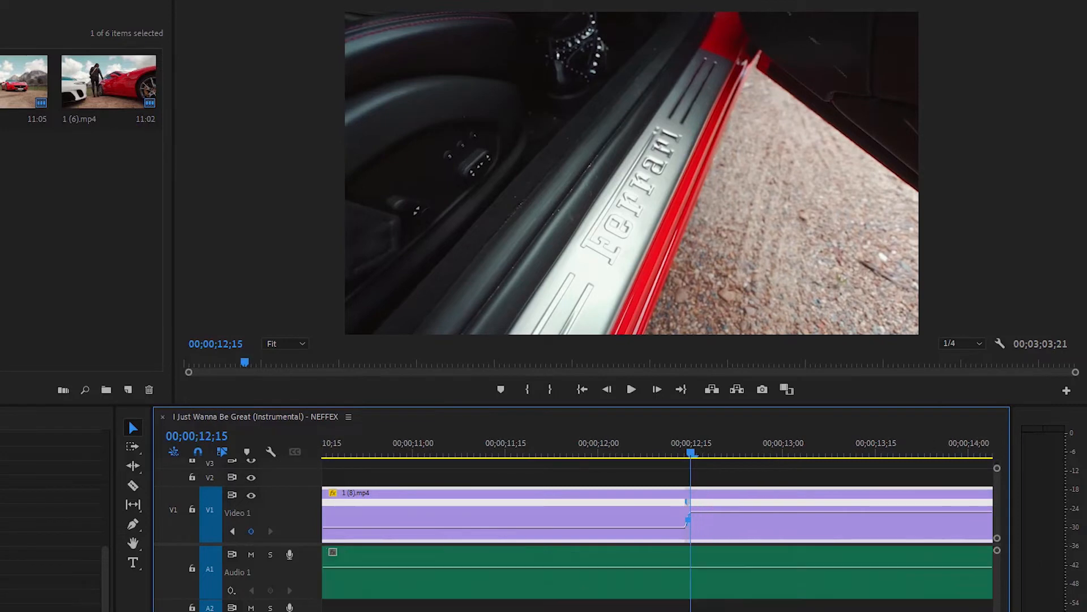
drag(636, 449, 572, 454)
click(633, 393)
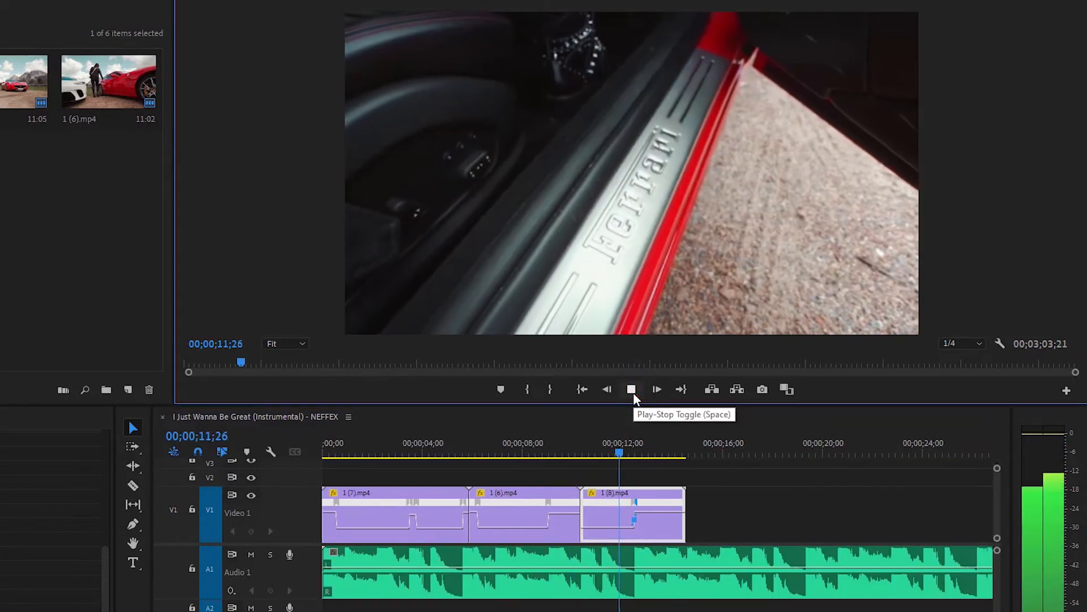
click(632, 391)
Play the whole sequence from 00;00;00;00 to review all three speed-ramped clips against the music.
click(323, 447)
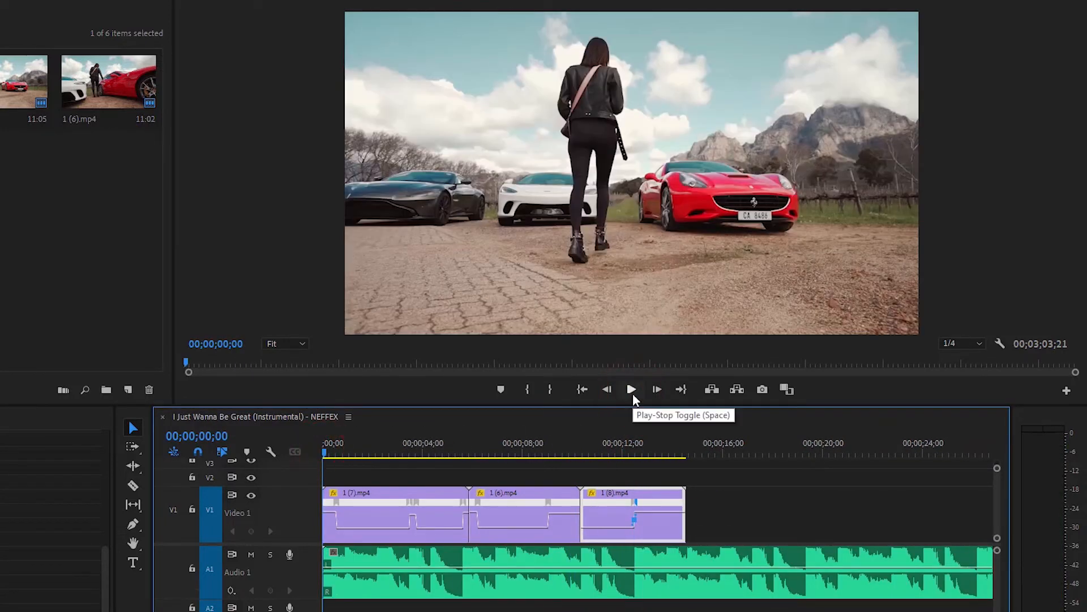
click(632, 391)
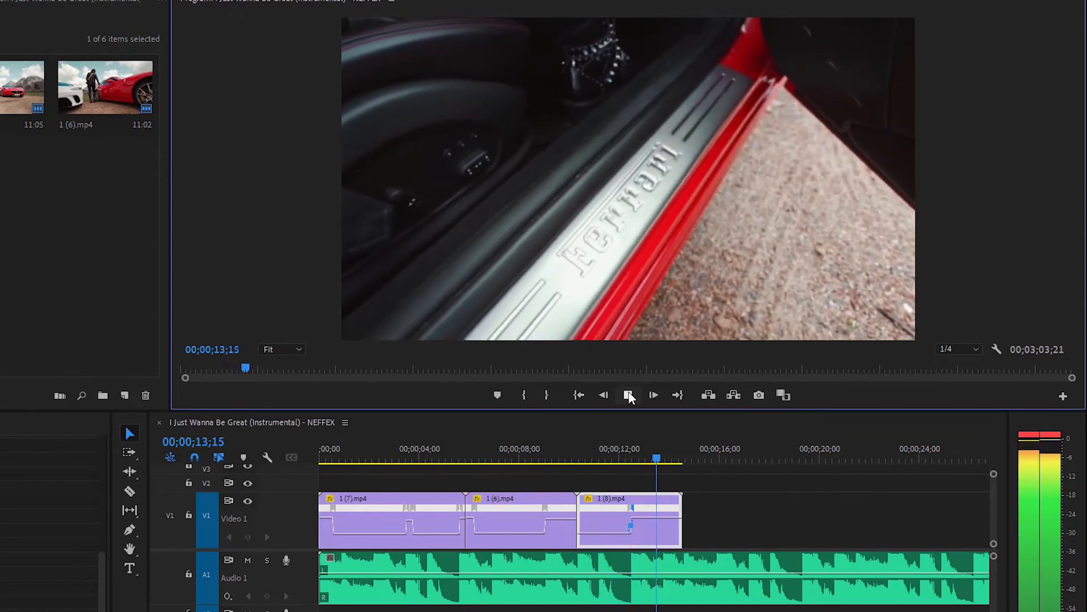
click(629, 396)
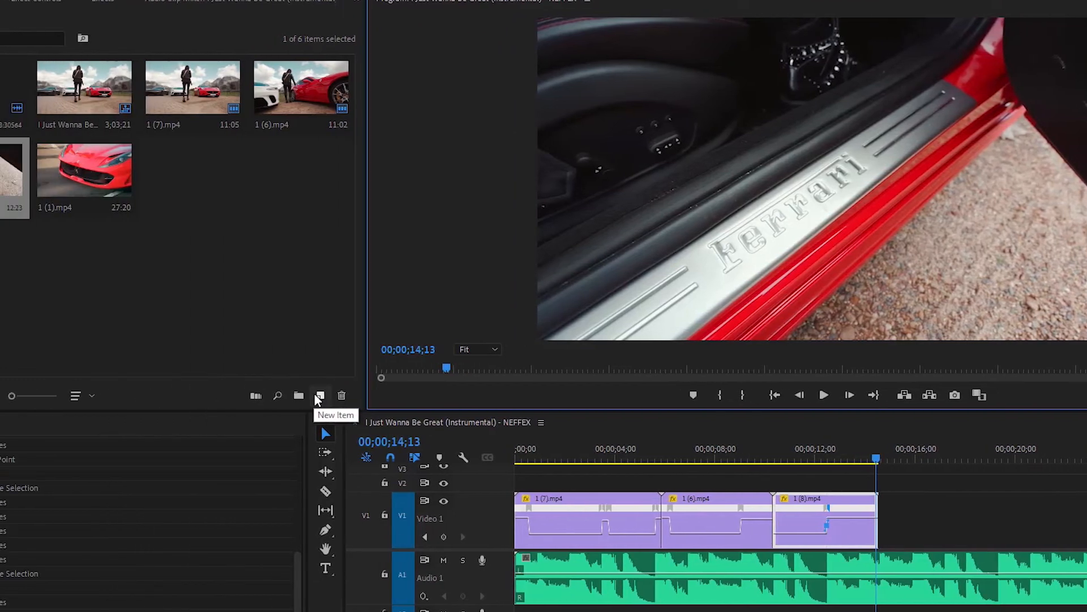
Create a new adjustment layer in the project with the default video settings.
click(125, 395)
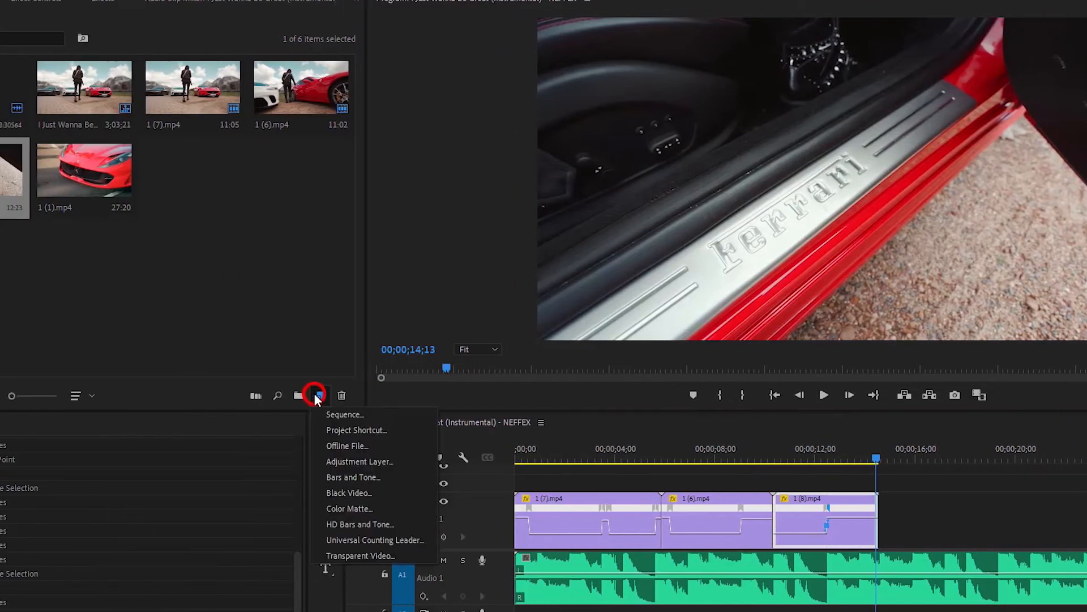
click(422, 463)
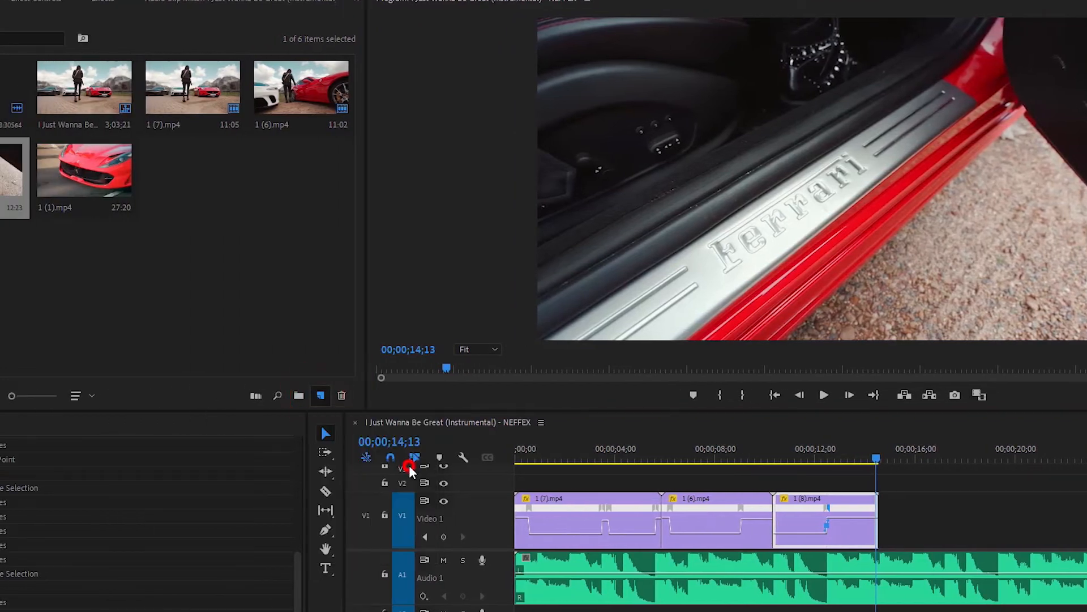
click(626, 355)
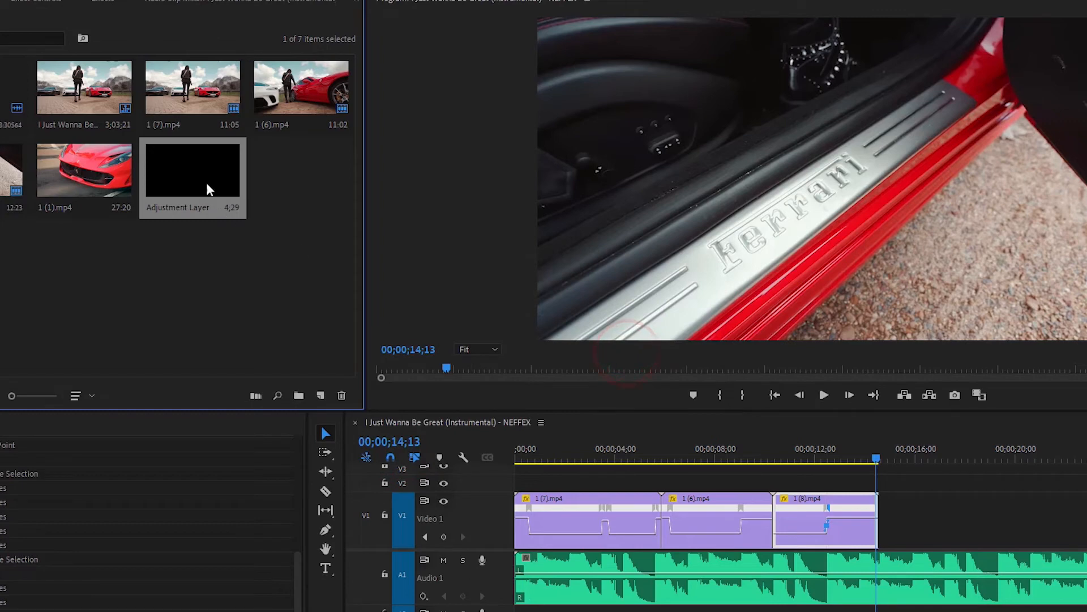
Place the adjustment layer on Video 2 from the sequence start and extend it to the end of 1 (8).mp4.
drag(273, 195, 518, 482)
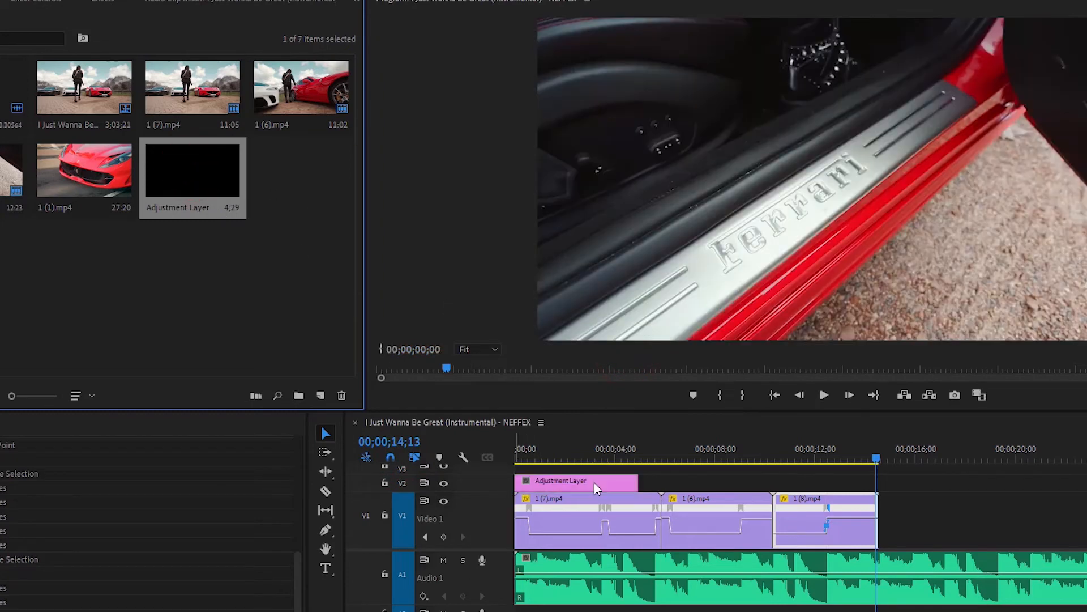
drag(633, 481, 877, 480)
click(808, 480)
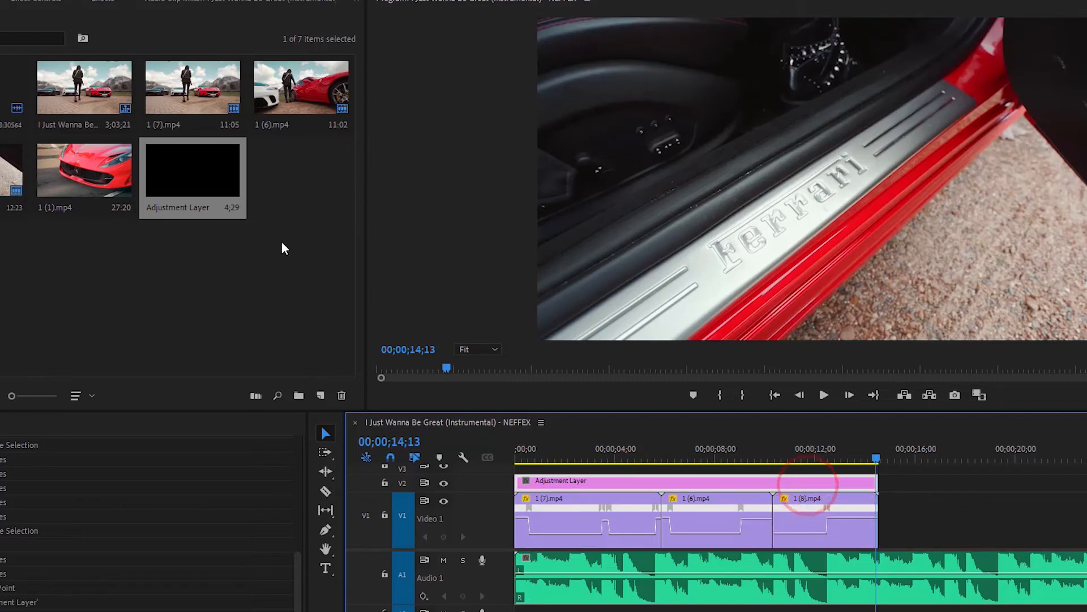
Search the effects for crop and apply the Crop effect to the adjustment layer on Video 2.
click(110, 3)
click(14, 21)
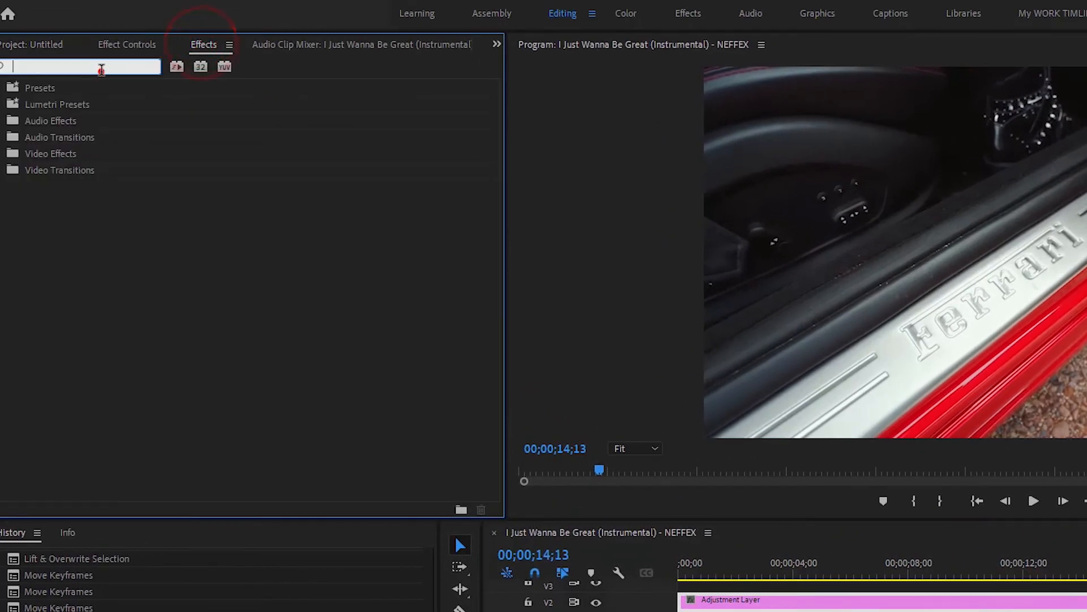
text(c)
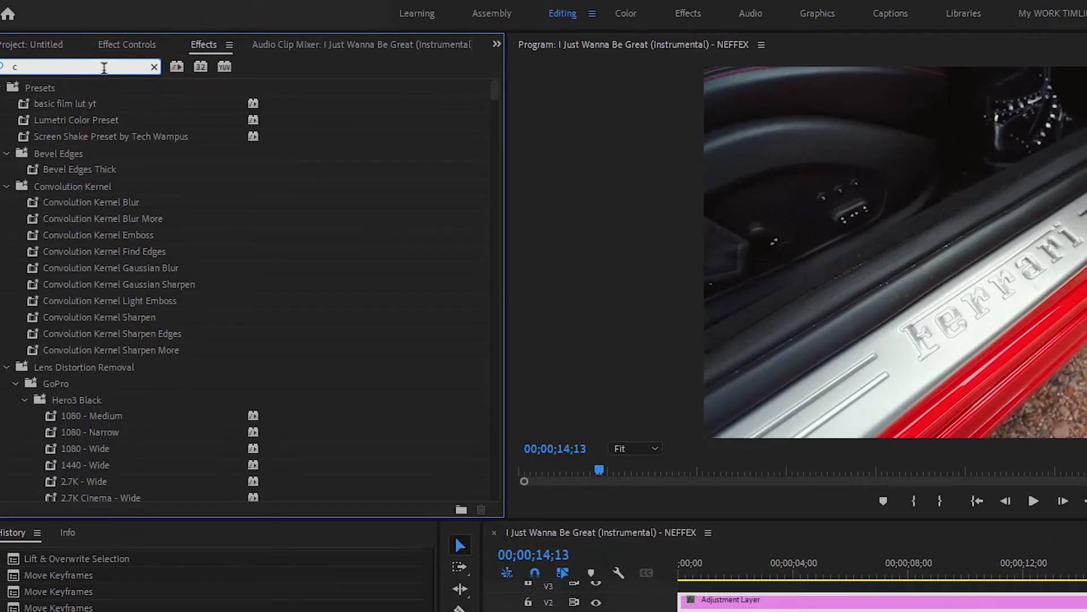
text(rop)
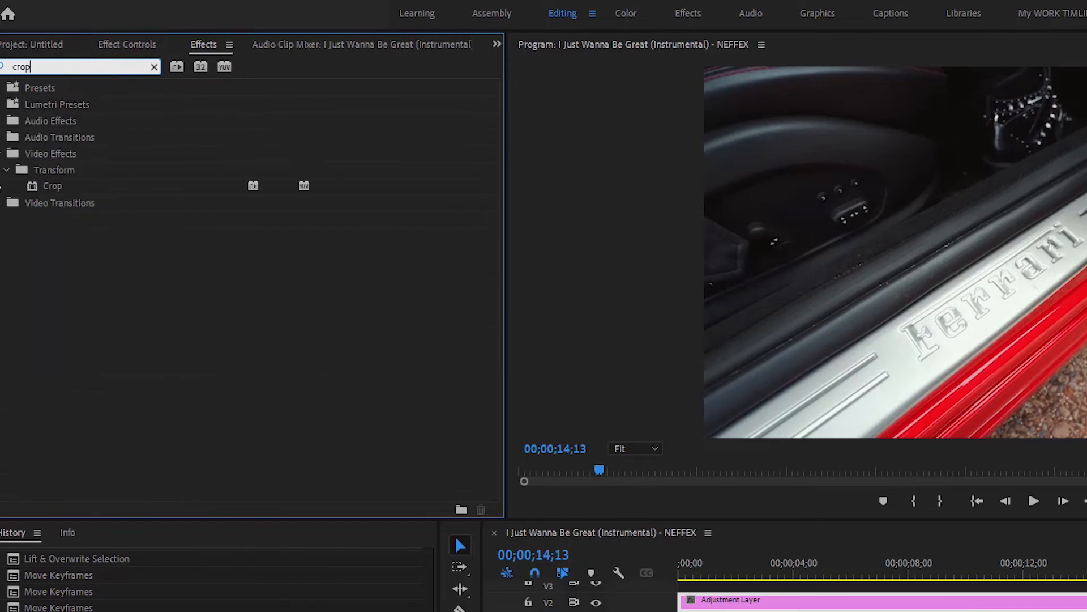
drag(63, 186, 94, 187)
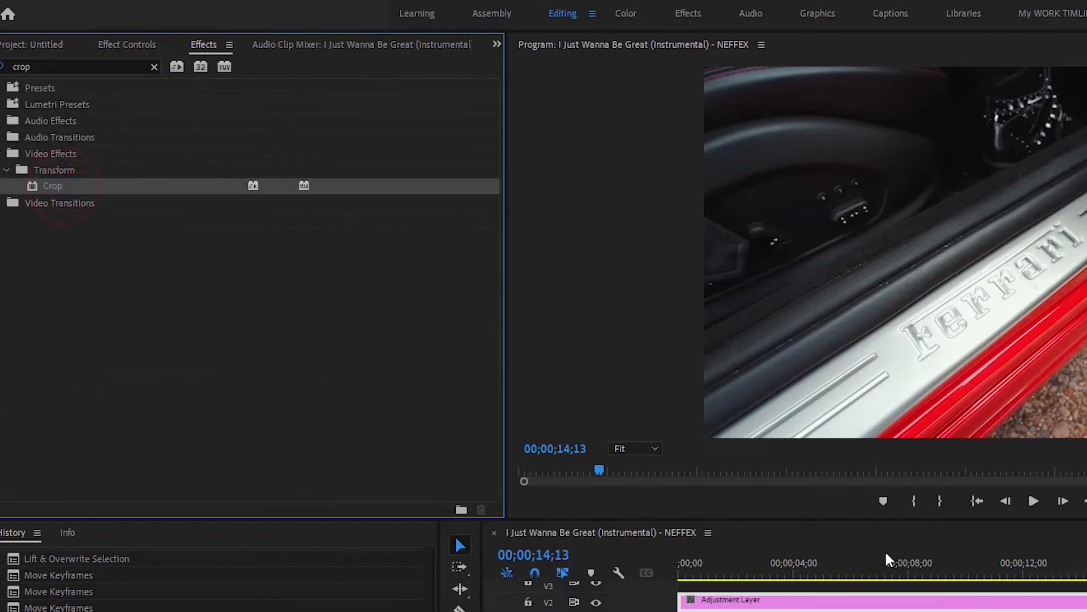
drag(888, 559, 879, 599)
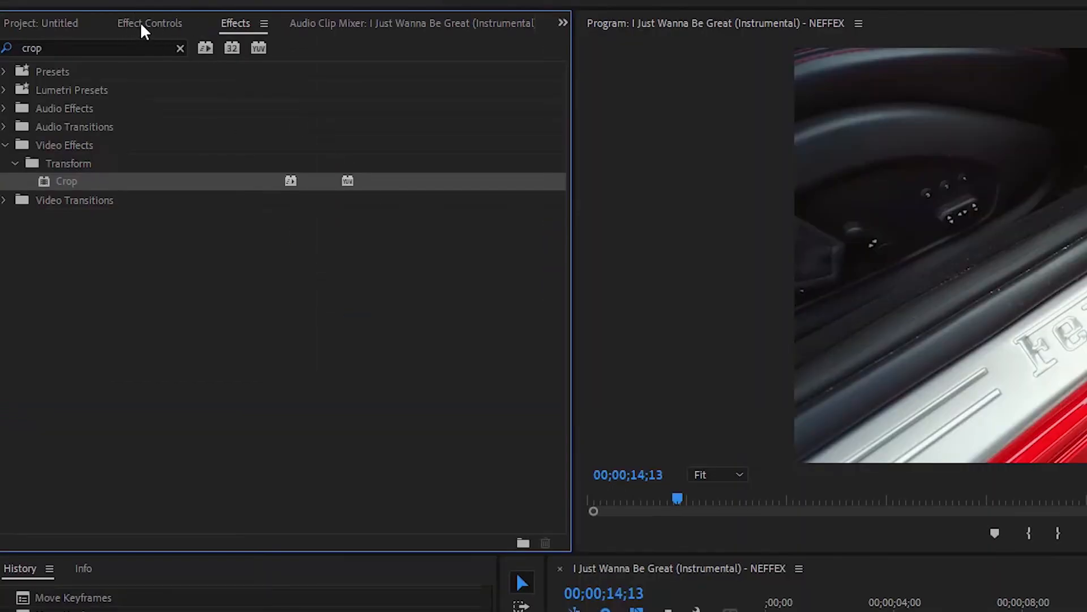
Set the adjustment layer's Crop to 10% at the top and 10% at the bottom for cinematic black bars.
click(147, 27)
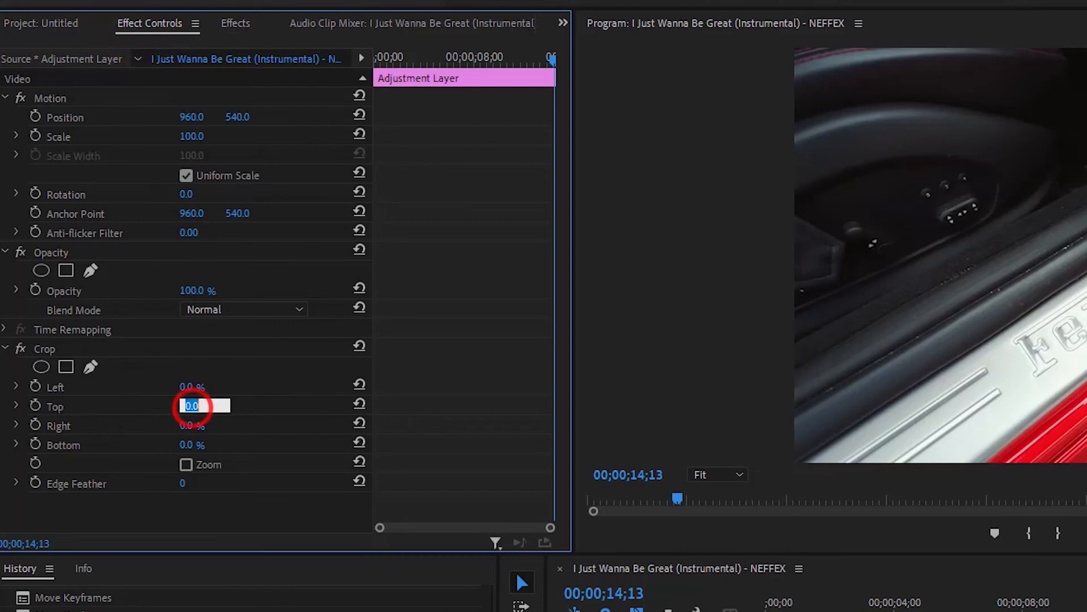
text(10)
key(Return)
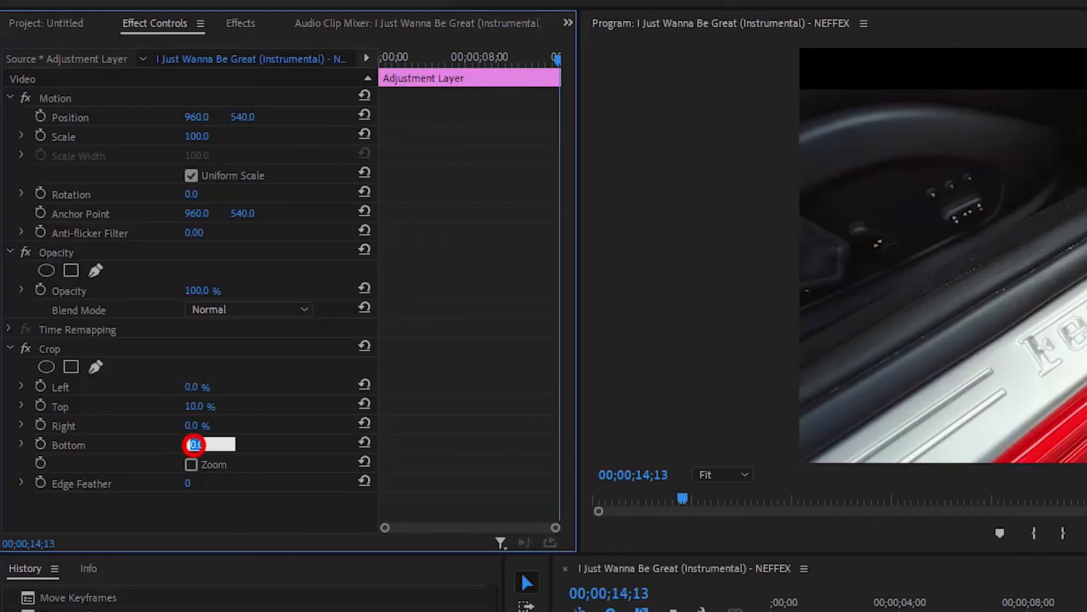
text(10)
key(Return)
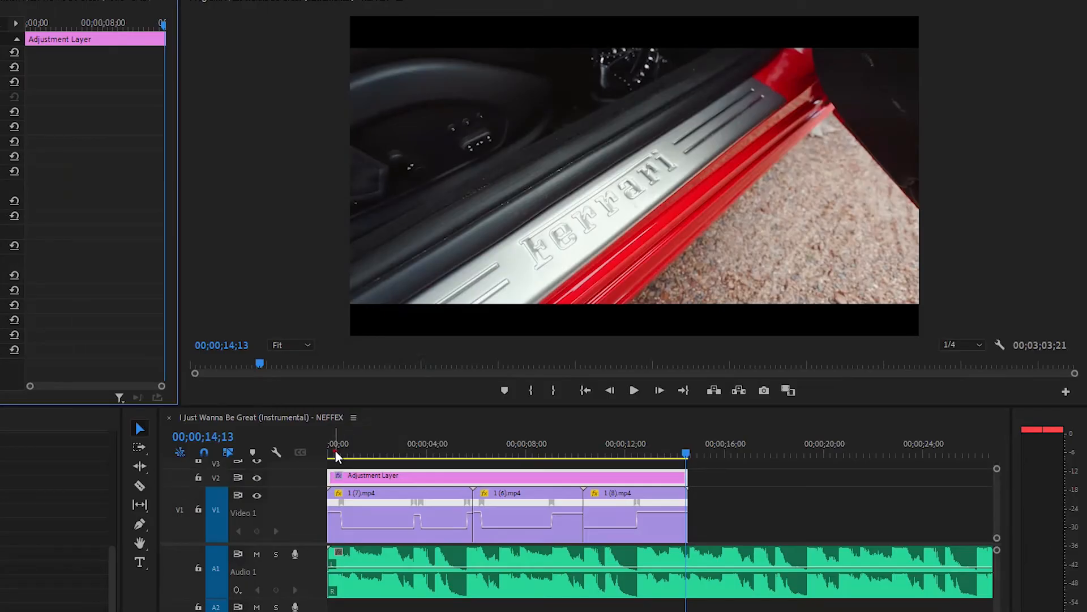
Play the sequence from the beginning to review the speed ramps with the cropped black bars.
click(334, 450)
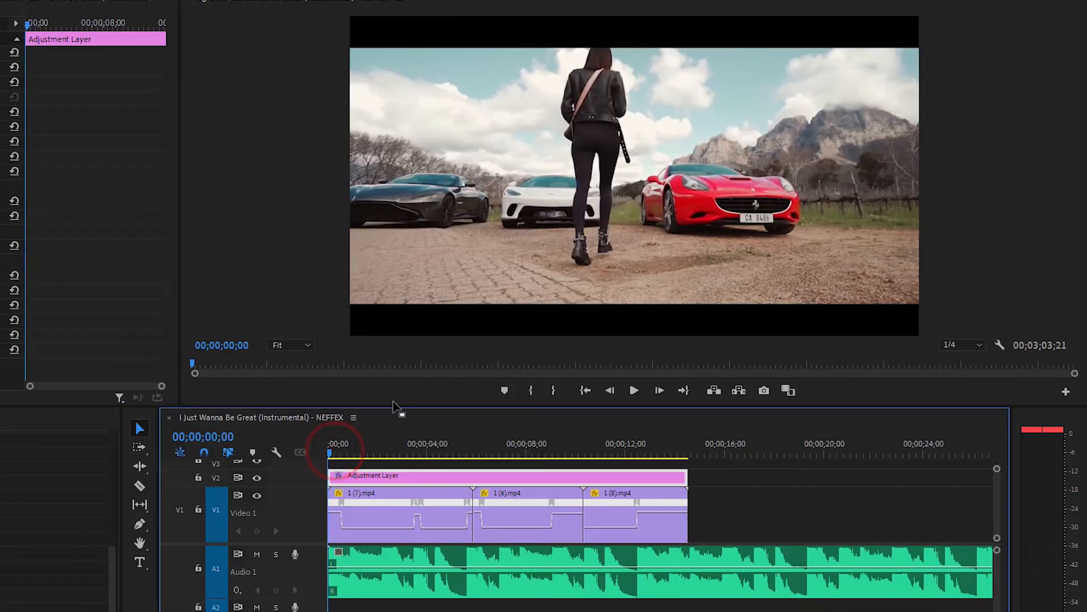
click(635, 391)
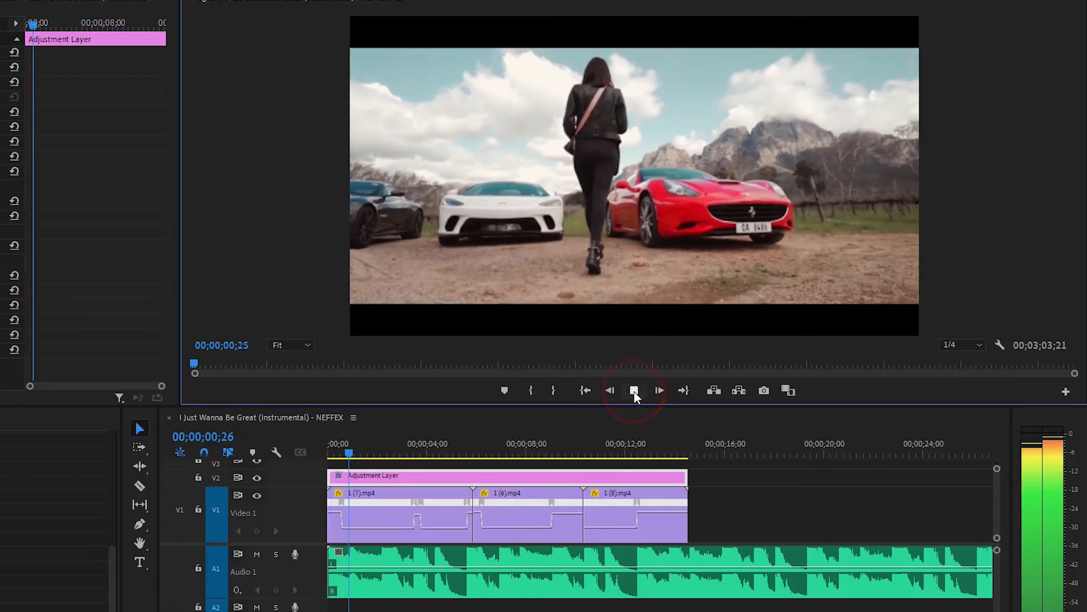